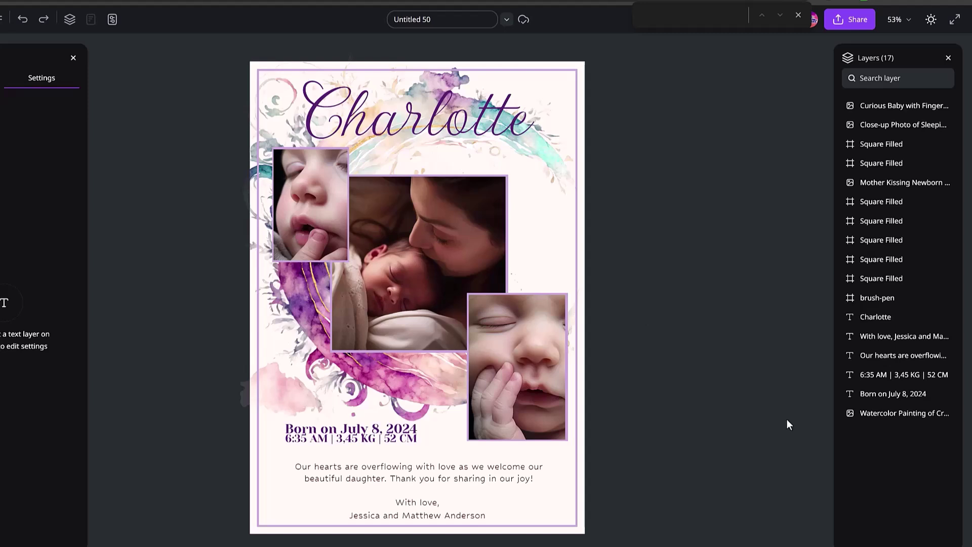
Lock the Watercolor Painting background layer in the Layers panel
{"action": "left_click", "coordinate": [883, 419]}
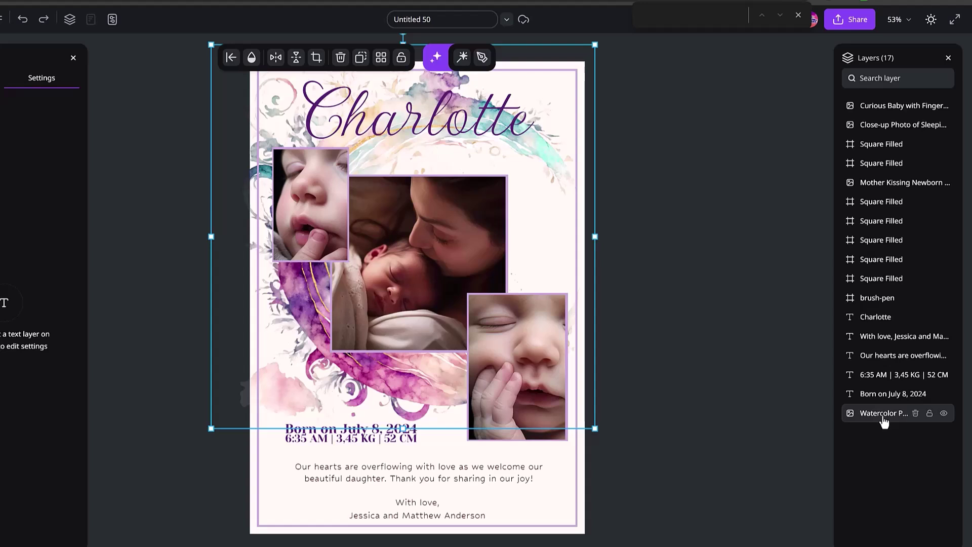
{"action": "left_click", "coordinate": [930, 413]}
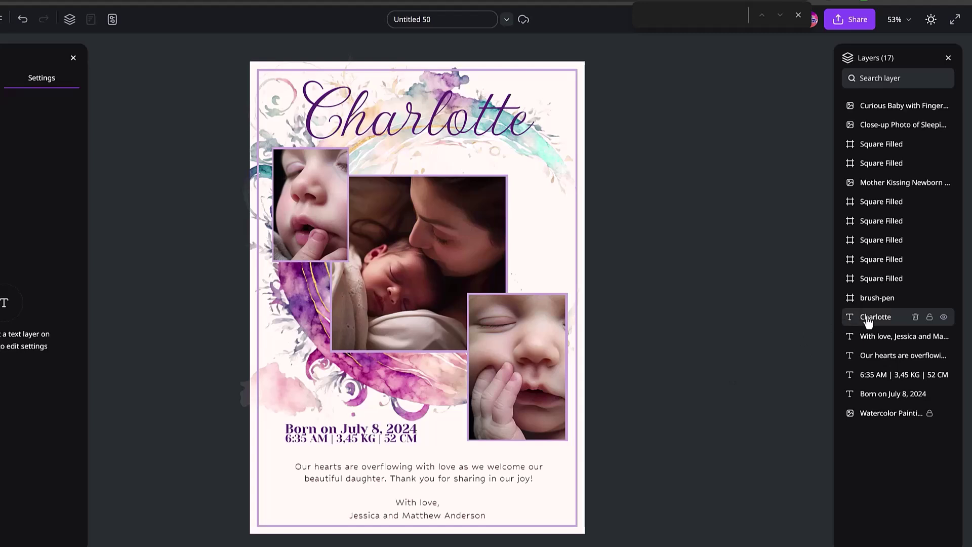
Make a dark, faded Charlotte copy at 24 transparency sitting just behind the original title
{"action": "left_click_drag", "start_coordinate": [868, 321], "coordinate": [876, 106]}
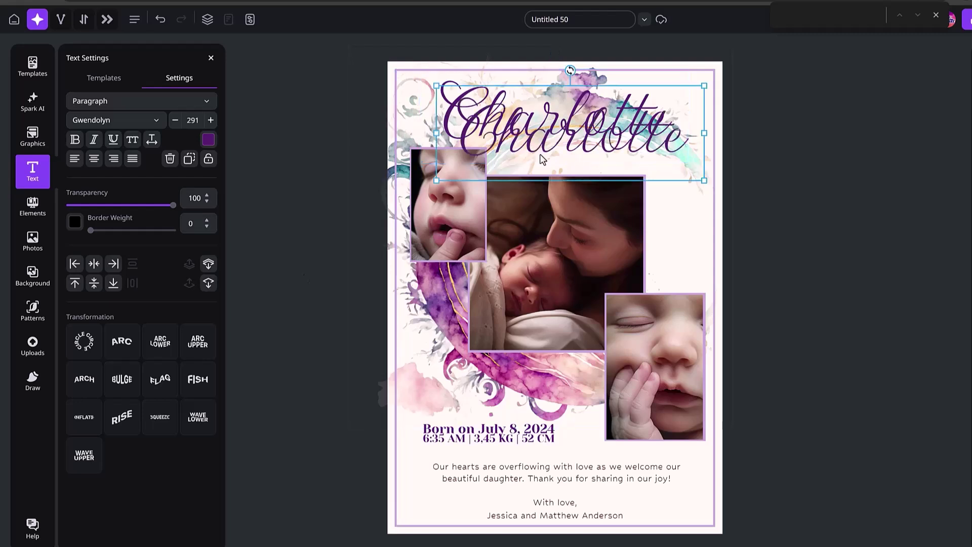
{"action": "left_click", "coordinate": [209, 139]}
{"action": "left_click", "coordinate": [211, 262]}
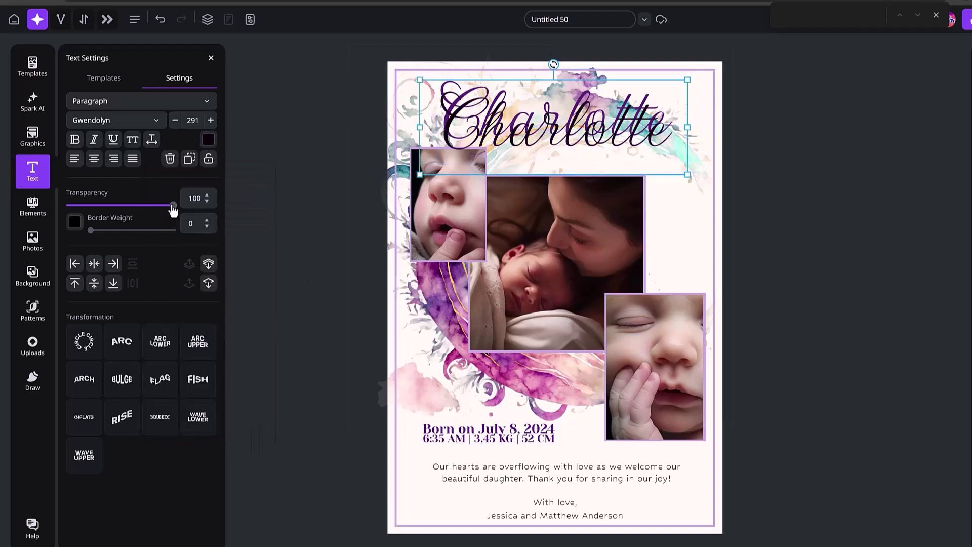
{"action": "left_click_drag", "start_coordinate": [176, 205], "coordinate": [93, 205]}
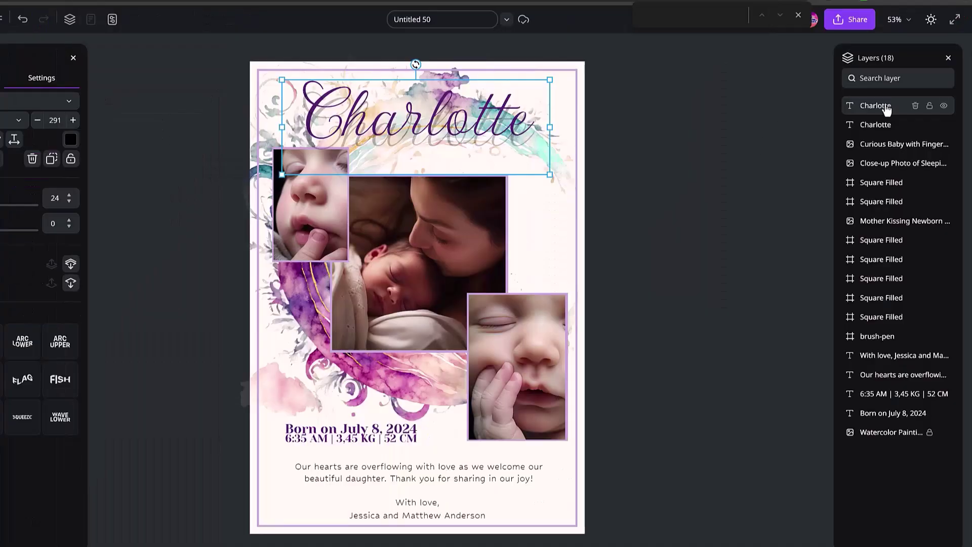
{"action": "left_click", "coordinate": [882, 125]}
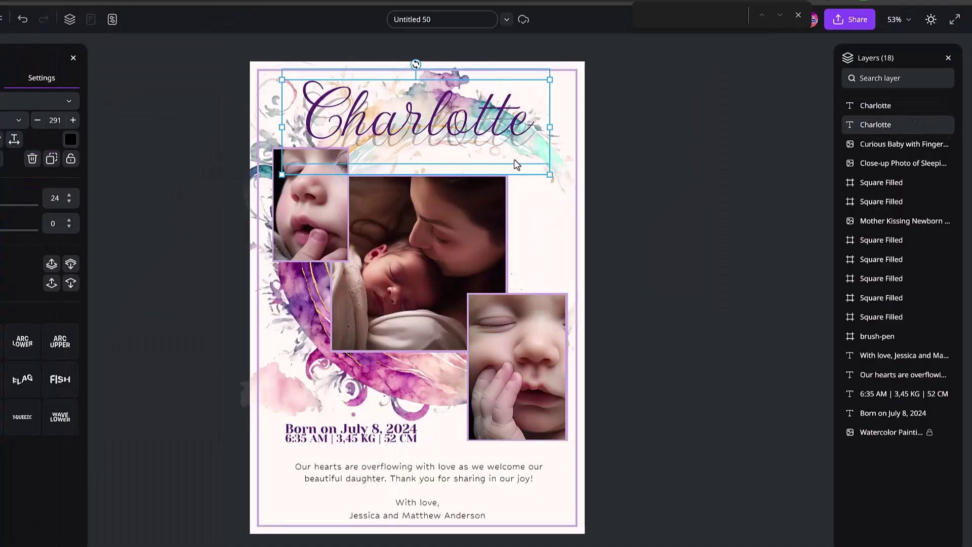
{"action": "left_click_drag", "start_coordinate": [521, 163], "coordinate": [524, 161]}
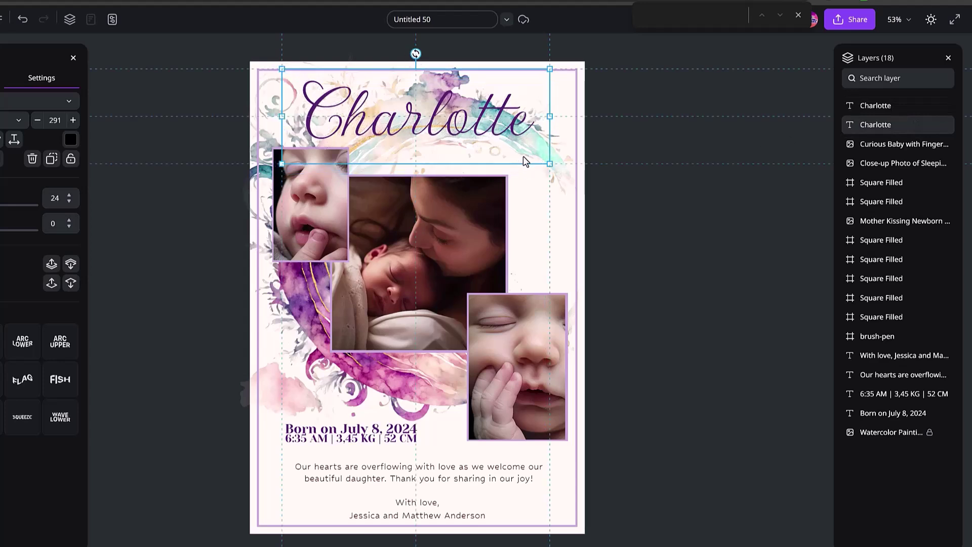
Group the fifteen layers from 'Born on July 8, 2024' up to 'Curious Baby with Finger'
{"action": "left_click", "coordinate": [797, 226]}
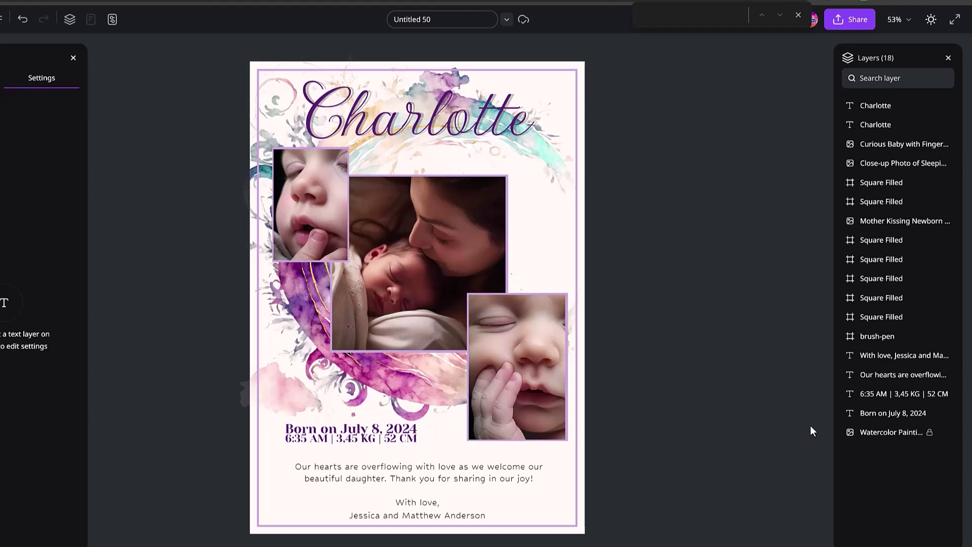
{"action": "left_click", "coordinate": [869, 420]}
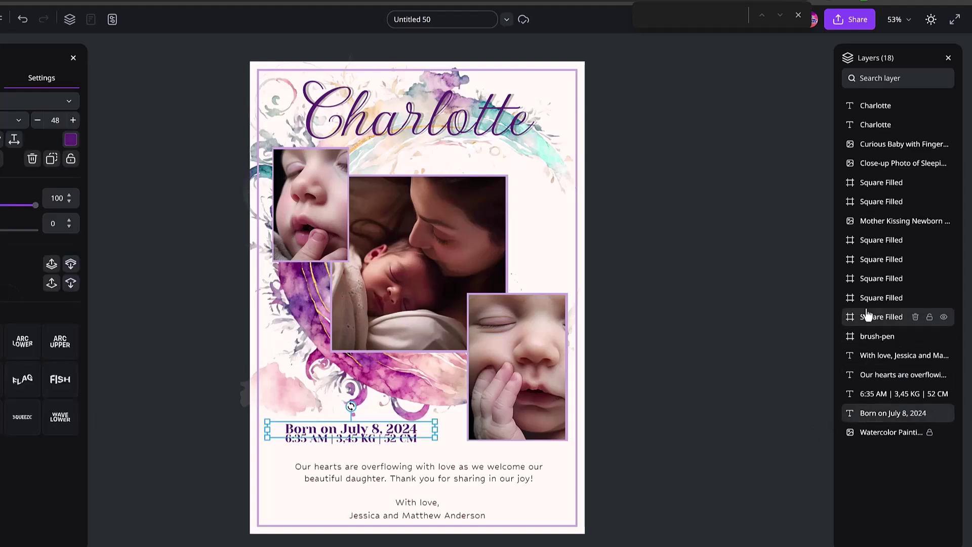
{"action": "left_click", "coordinate": [862, 145], "text": "shift"}
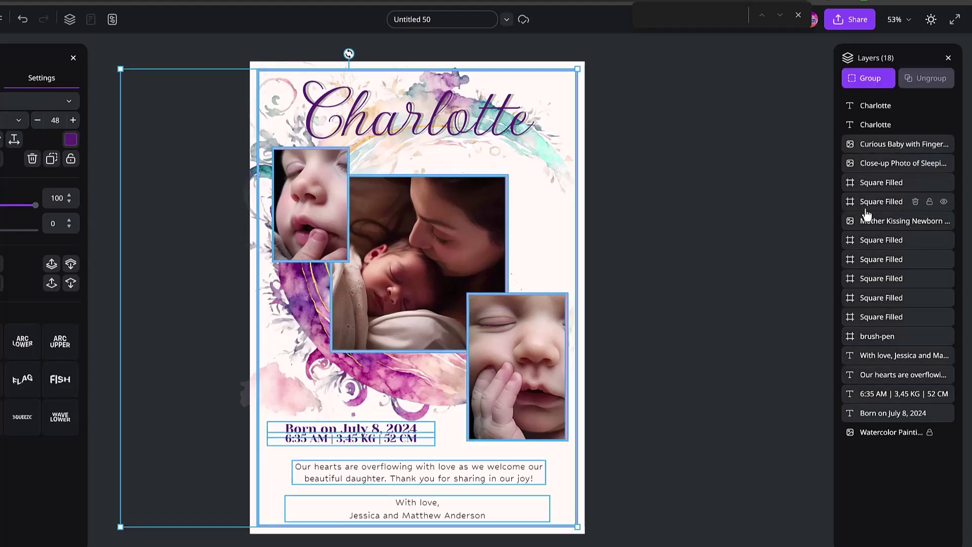
{"action": "left_click", "coordinate": [868, 78]}
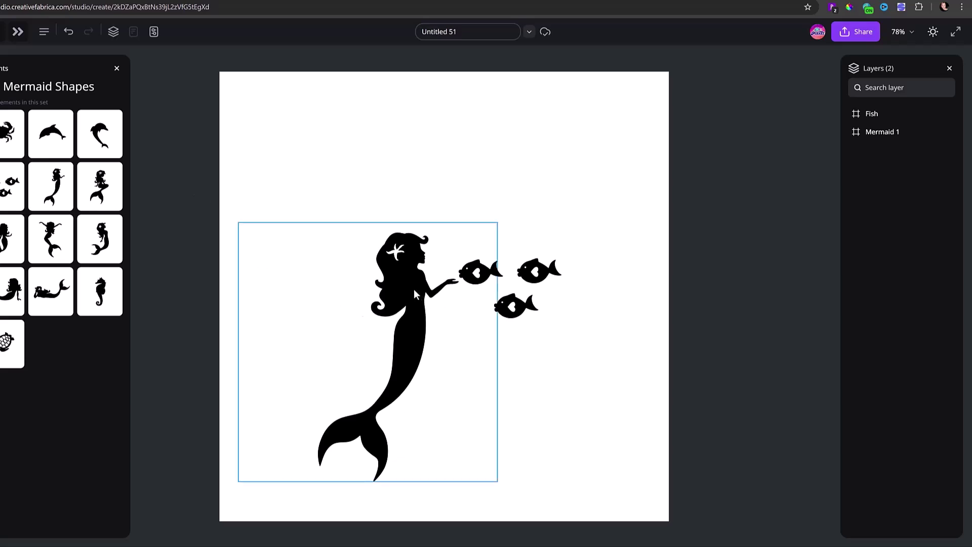
Fill the mermaid silhouette with eyedropper-sampled pink, replacing an initial grey-blue attempt
{"action": "left_click", "coordinate": [412, 273]}
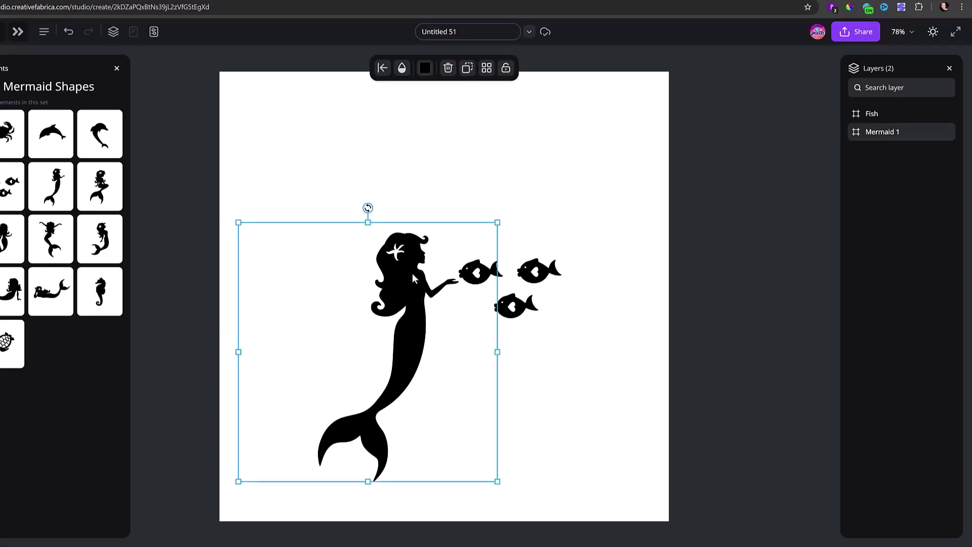
{"action": "left_click", "coordinate": [425, 69]}
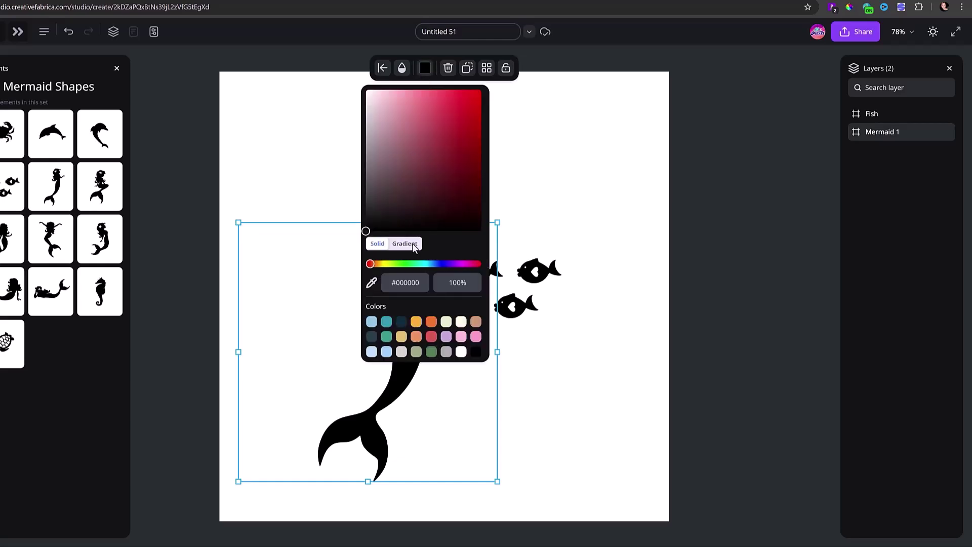
{"action": "left_click", "coordinate": [371, 283]}
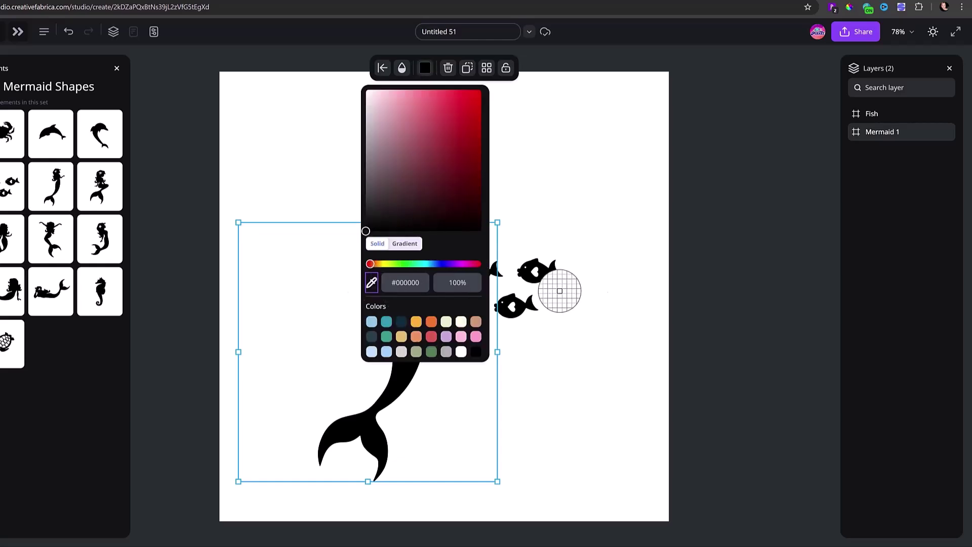
{"action": "left_click", "coordinate": [707, 243]}
{"action": "left_click", "coordinate": [653, 315]}
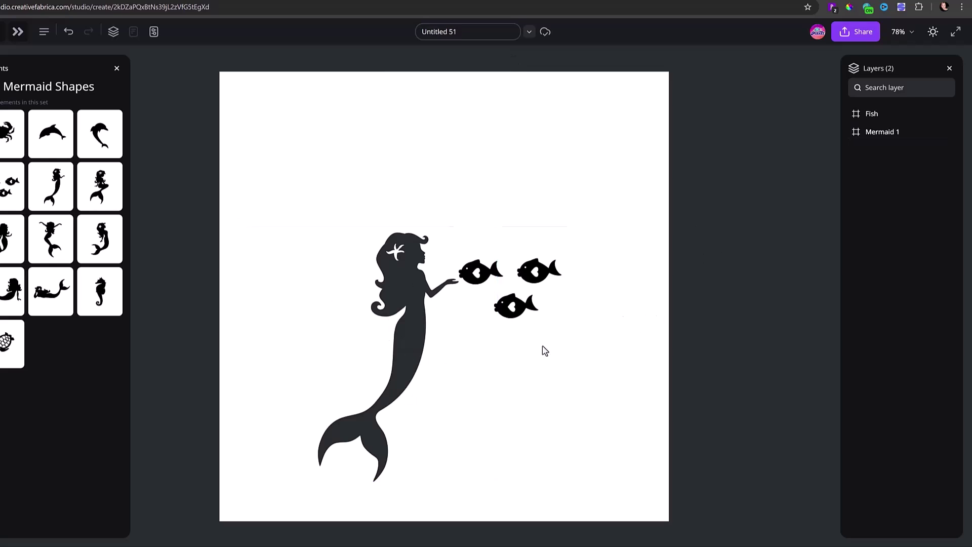
{"action": "left_click", "coordinate": [372, 286]}
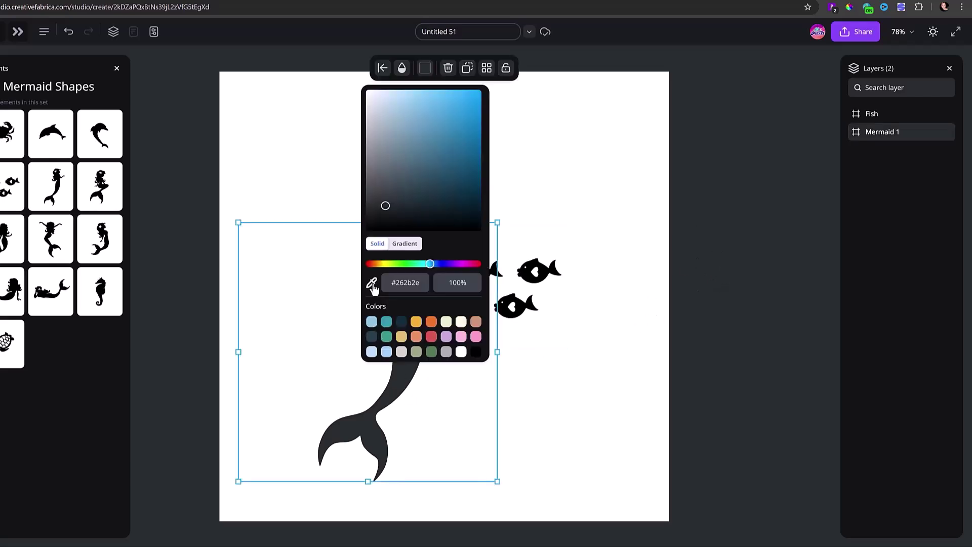
{"action": "left_click", "coordinate": [372, 283]}
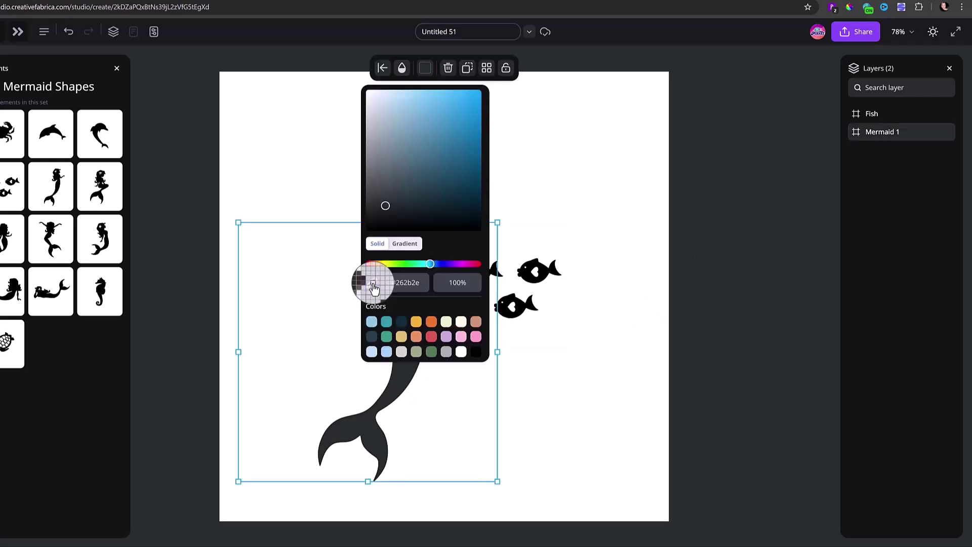
{"action": "left_click", "coordinate": [816, 33]}
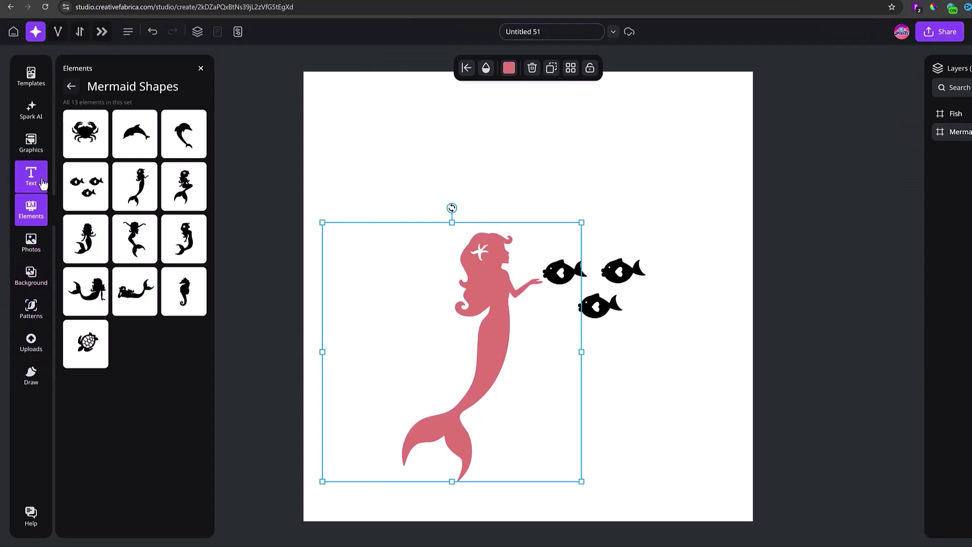
Add the pastel swirl image from Uploads, shrunk and centred on the page
{"action": "left_click", "coordinate": [28, 340]}
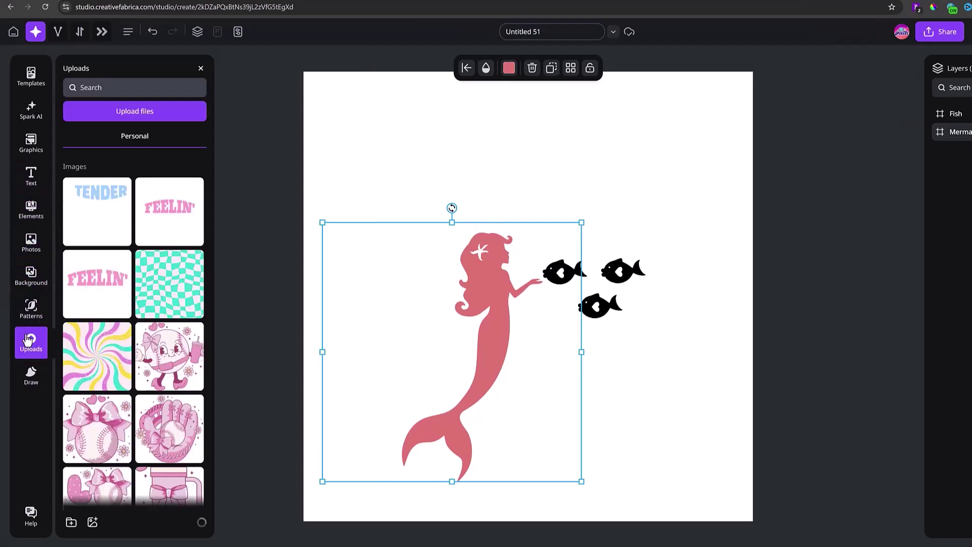
{"action": "left_click", "coordinate": [101, 350]}
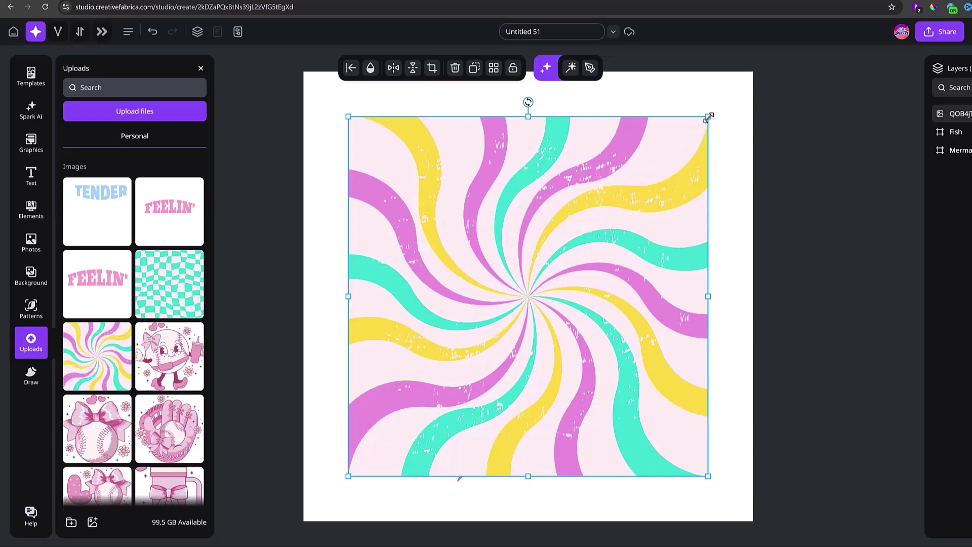
{"action": "left_click_drag", "start_coordinate": [709, 118], "coordinate": [648, 262]}
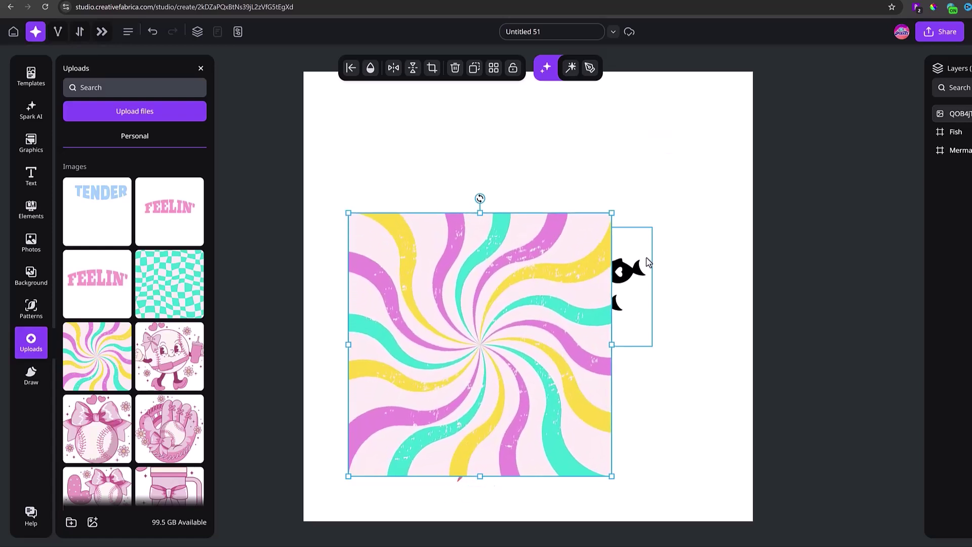
{"action": "left_click_drag", "start_coordinate": [502, 321], "coordinate": [542, 331]}
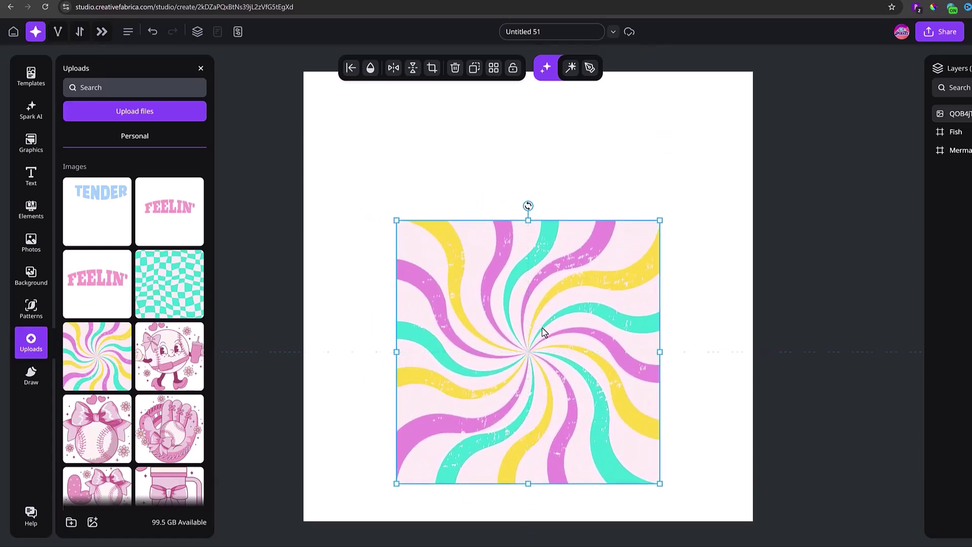
{"action": "left_click", "coordinate": [699, 324]}
Add a blue filled circle from the Elements Basic Shapes
{"action": "left_click", "coordinate": [343, 325]}
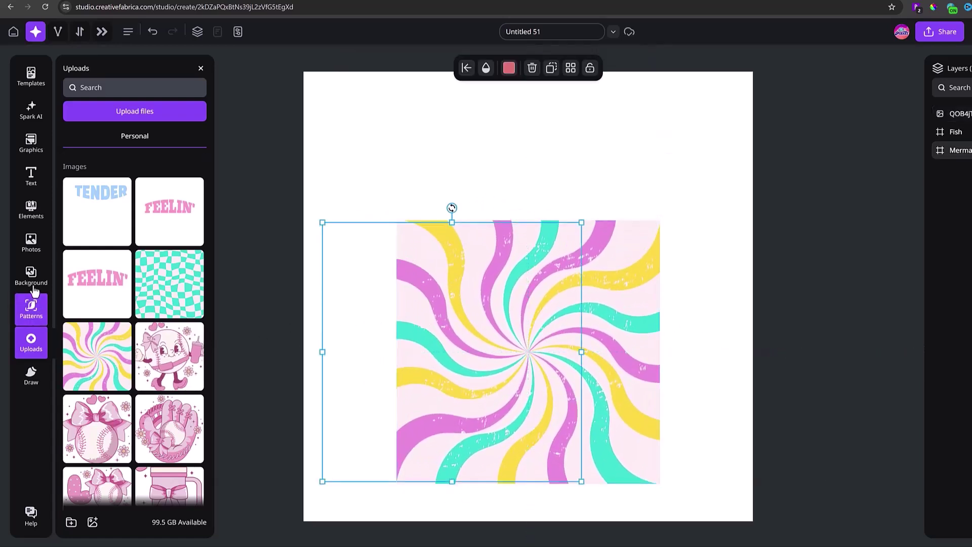
{"action": "left_click", "coordinate": [32, 212]}
{"action": "scroll", "coordinate": [96, 408], "scroll_direction": "down", "scroll_amount": 10}
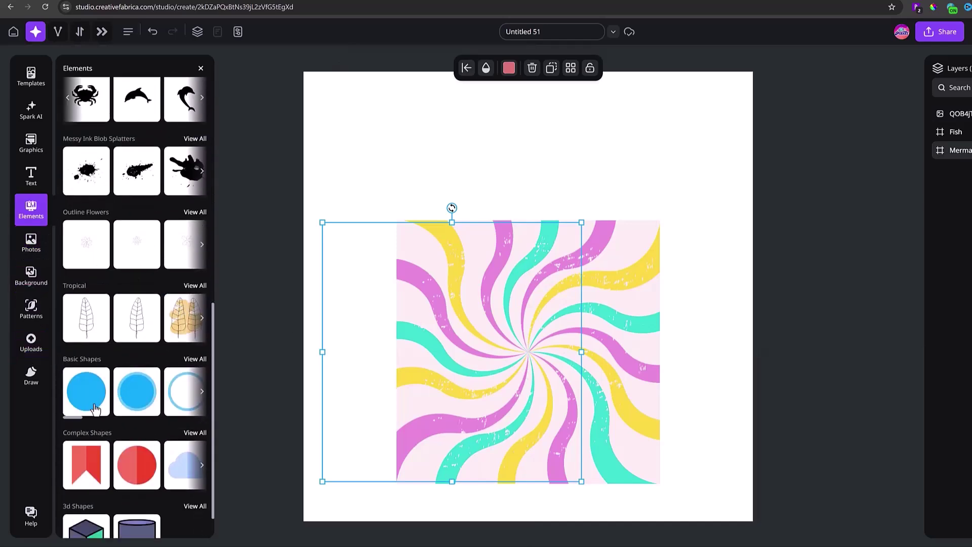
{"action": "left_click", "coordinate": [95, 409]}
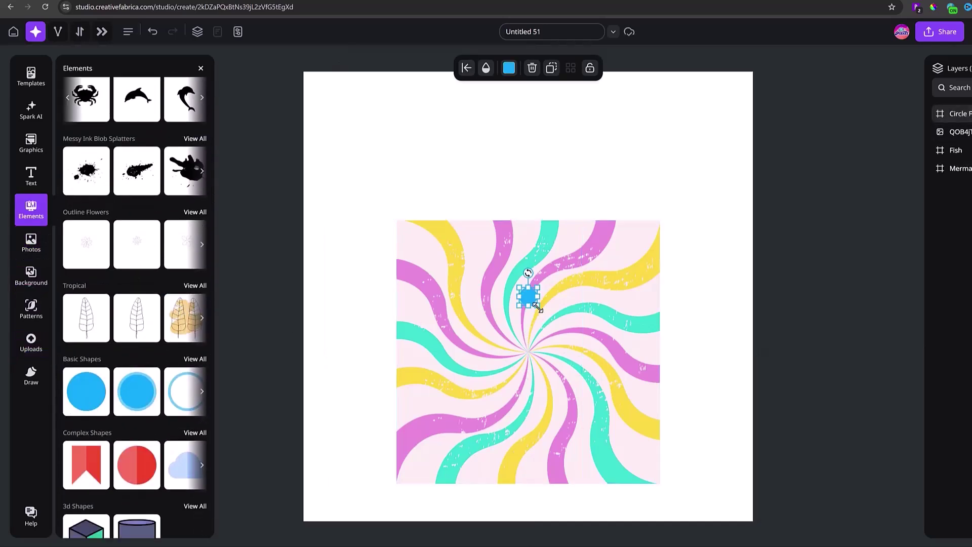
Place the enlarged circle above the swirl and colour the first two circles teal and pink
{"action": "left_click_drag", "start_coordinate": [537, 307], "coordinate": [608, 148]}
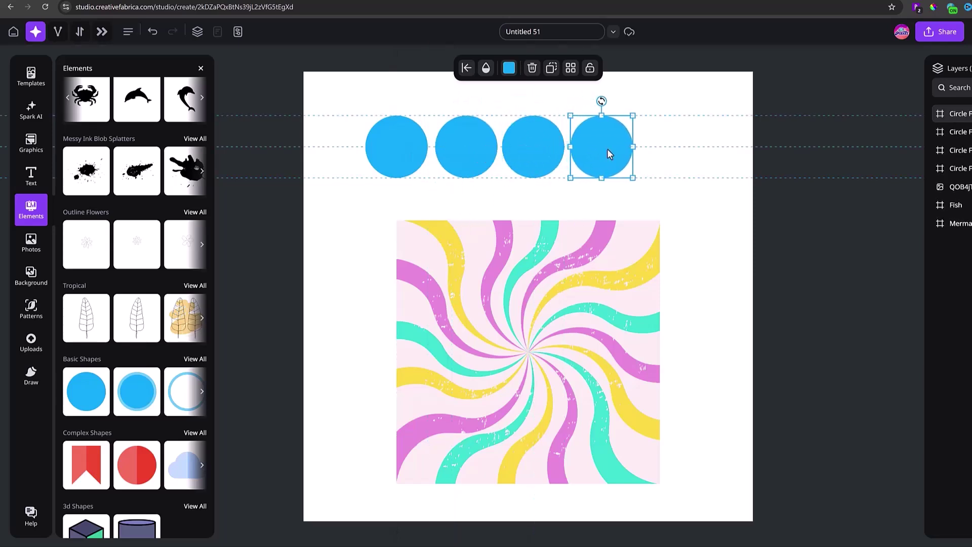
{"action": "left_click", "coordinate": [404, 157]}
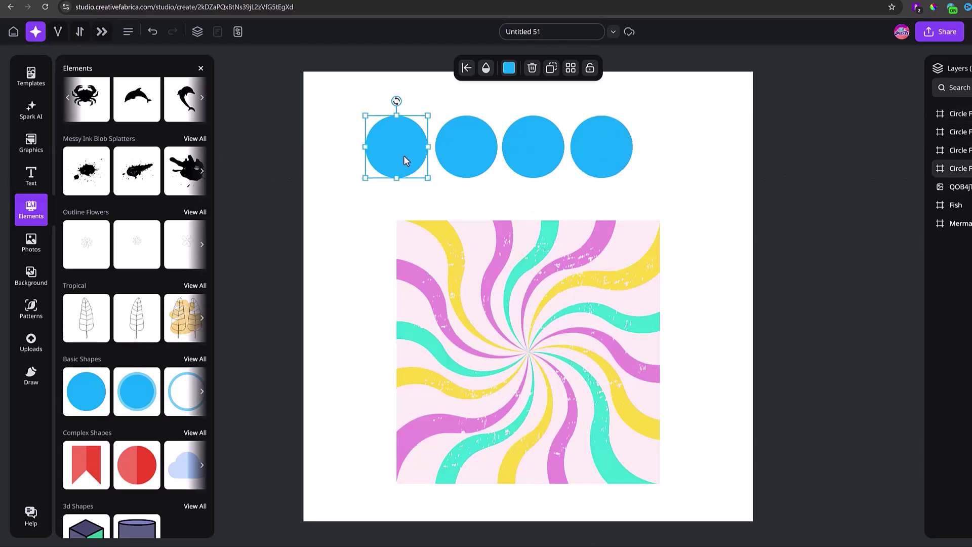
{"action": "left_click", "coordinate": [509, 71]}
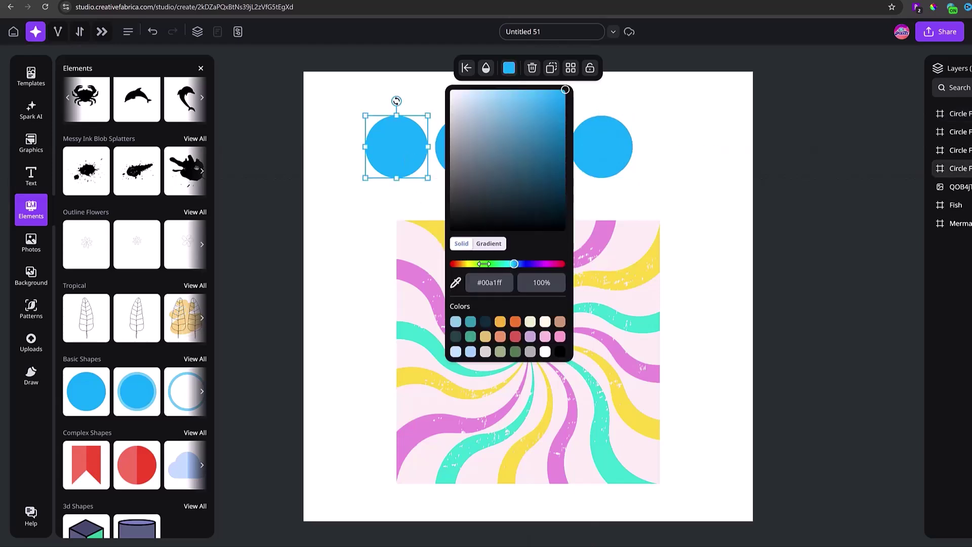
{"action": "left_click", "coordinate": [456, 282]}
{"action": "left_click", "coordinate": [415, 338]}
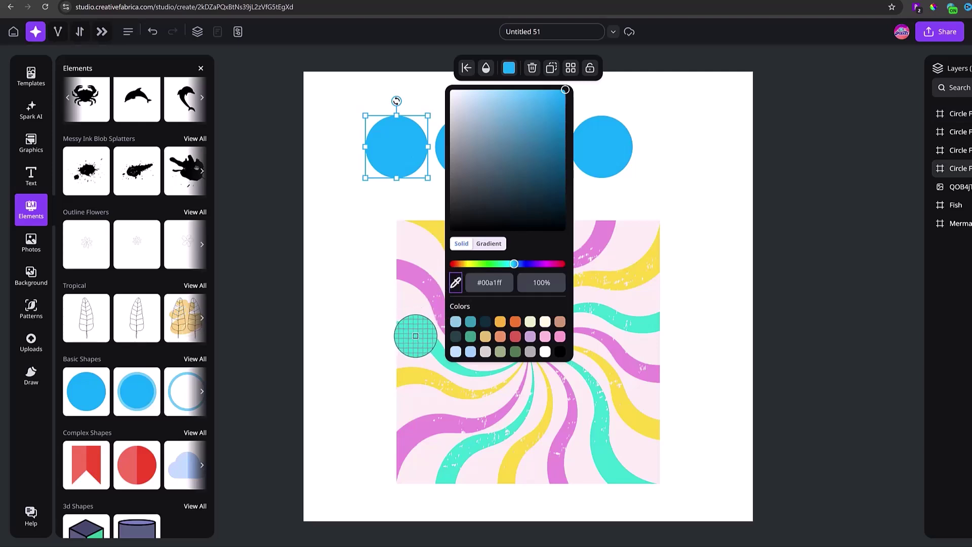
{"action": "left_click", "coordinate": [350, 217]}
{"action": "left_click", "coordinate": [454, 160]}
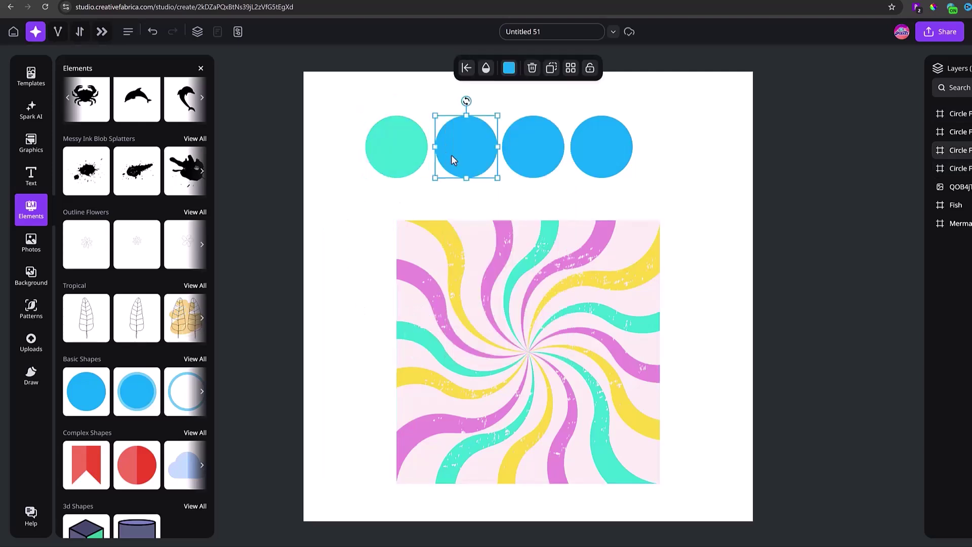
{"action": "left_click", "coordinate": [509, 68]}
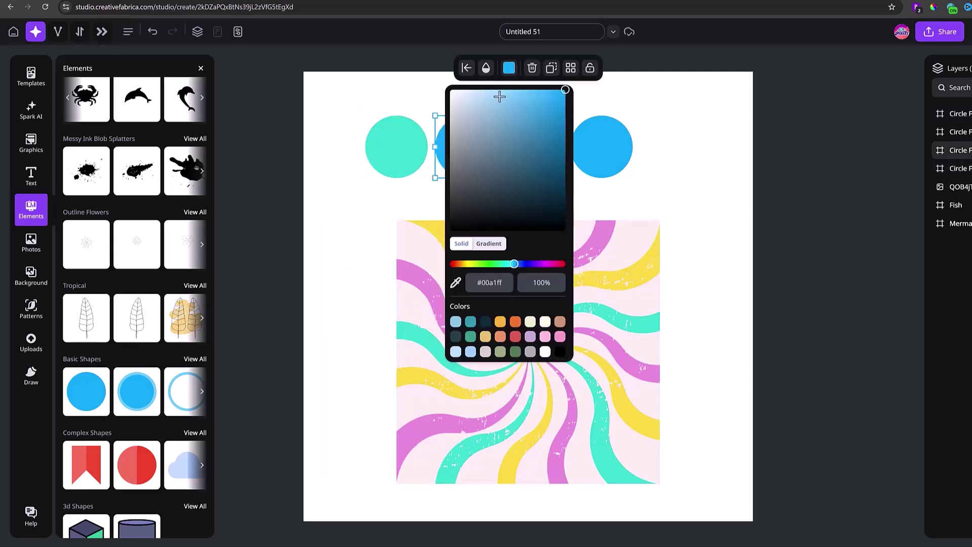
{"action": "left_click", "coordinate": [456, 282]}
{"action": "left_click", "coordinate": [412, 275]}
{"action": "left_click", "coordinate": [357, 269]}
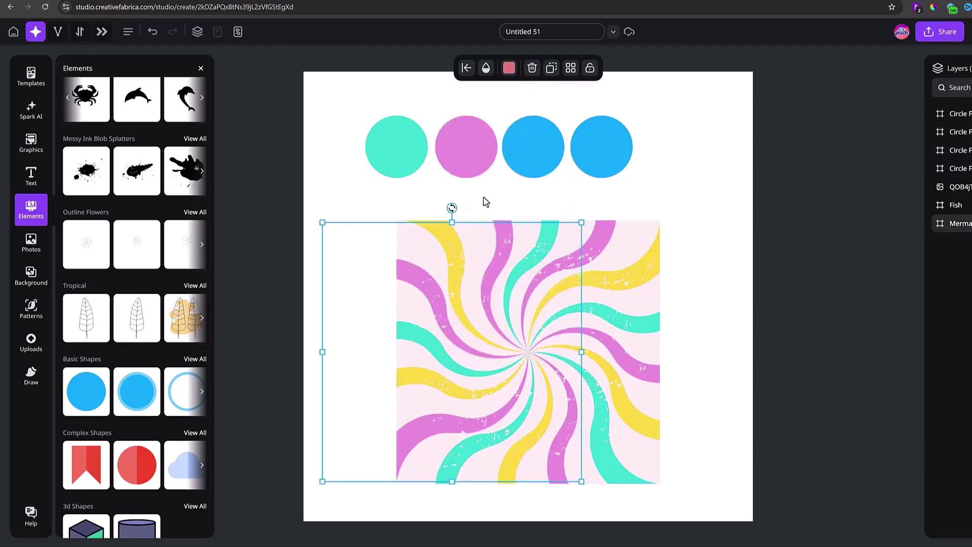
Colour the third and fourth circles pale pink and yellow sampled from the swirl
{"action": "left_click", "coordinate": [517, 149]}
{"action": "left_click", "coordinate": [509, 68]}
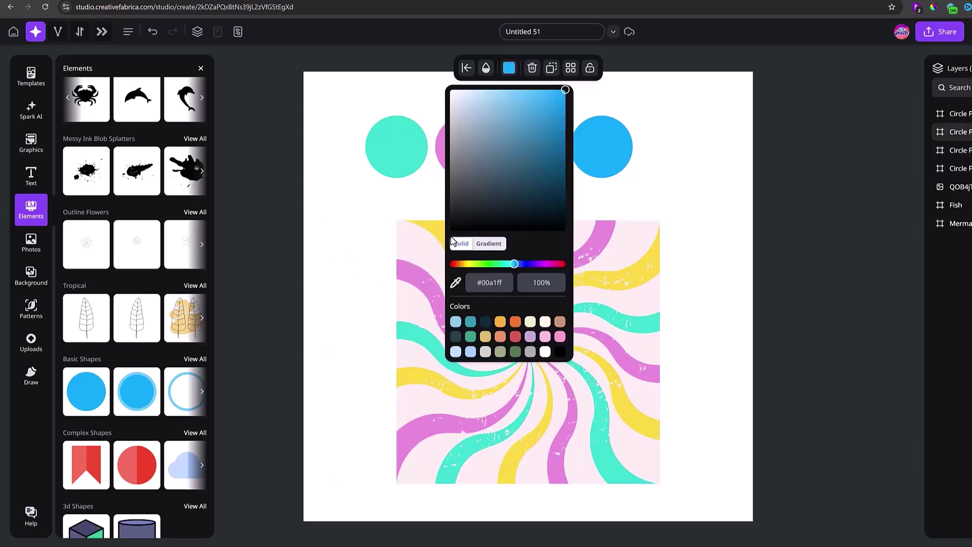
{"action": "left_click", "coordinate": [455, 282]}
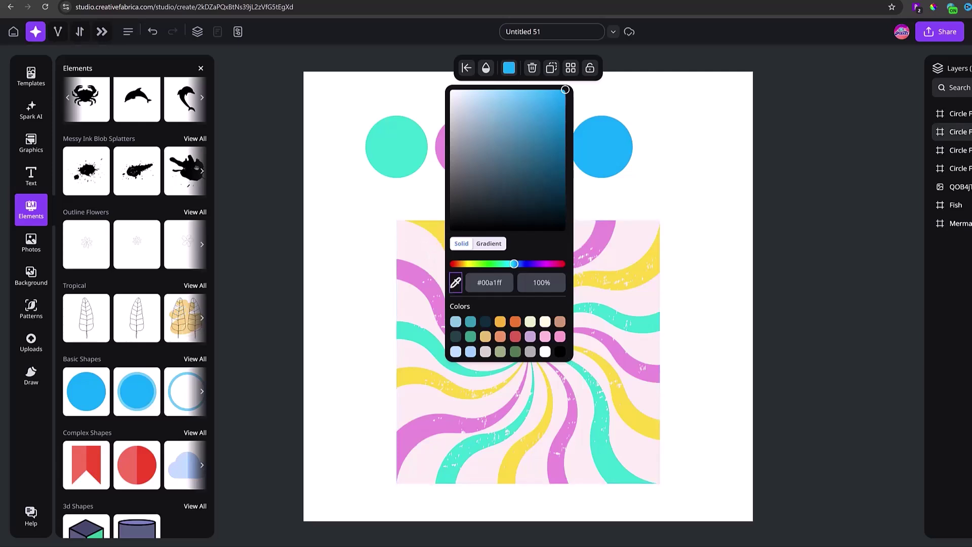
{"action": "left_click", "coordinate": [423, 256]}
{"action": "left_click", "coordinate": [585, 141]}
{"action": "left_click", "coordinate": [509, 68]}
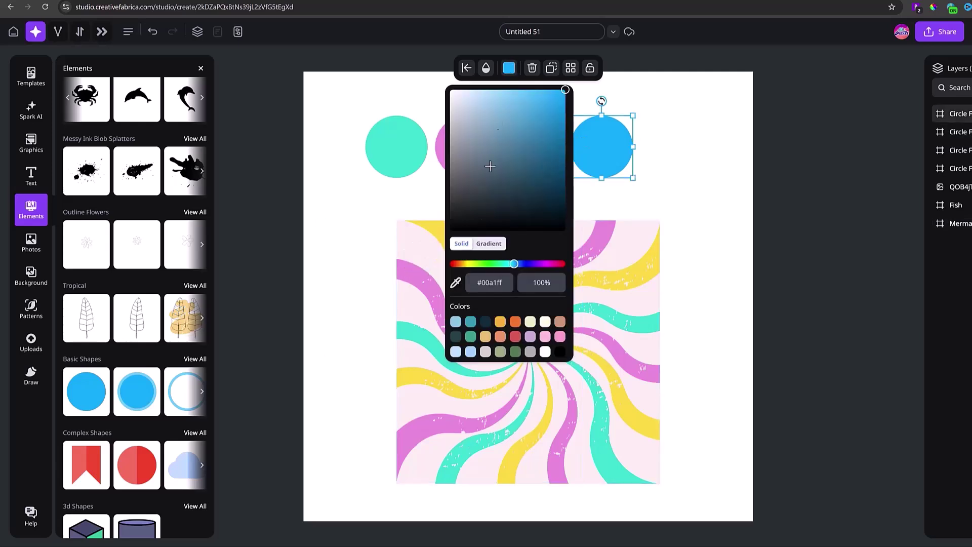
{"action": "left_click", "coordinate": [455, 283]}
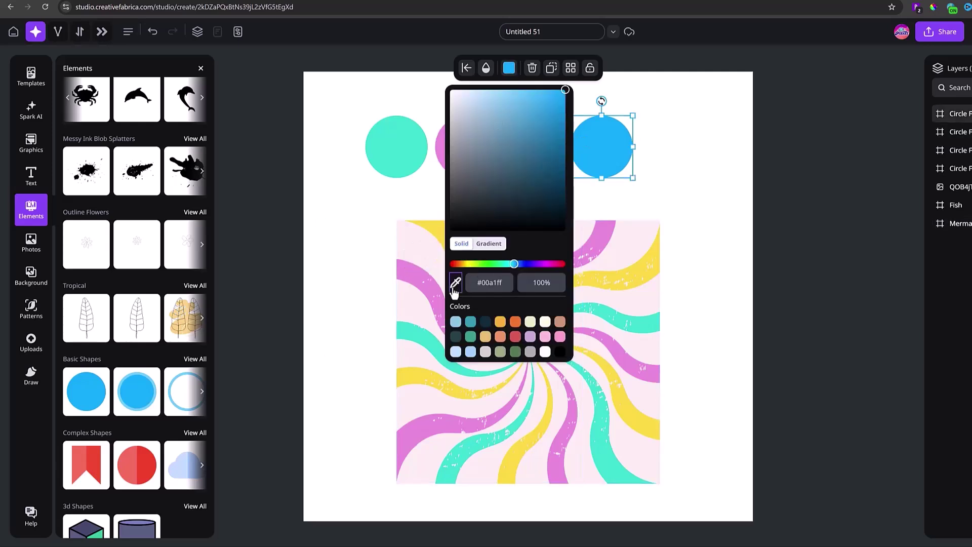
{"action": "left_click", "coordinate": [436, 223]}
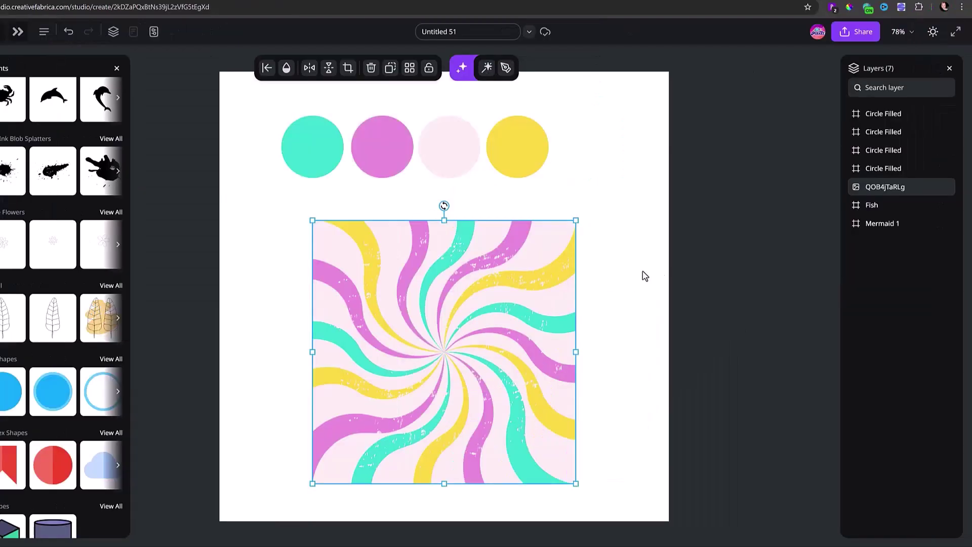
Delete the swirl, then group, shrink and lock the four circles in the top-left corner
{"action": "key", "text": "Delete"}
{"action": "left_click_drag", "start_coordinate": [606, 127], "coordinate": [257, 183]}
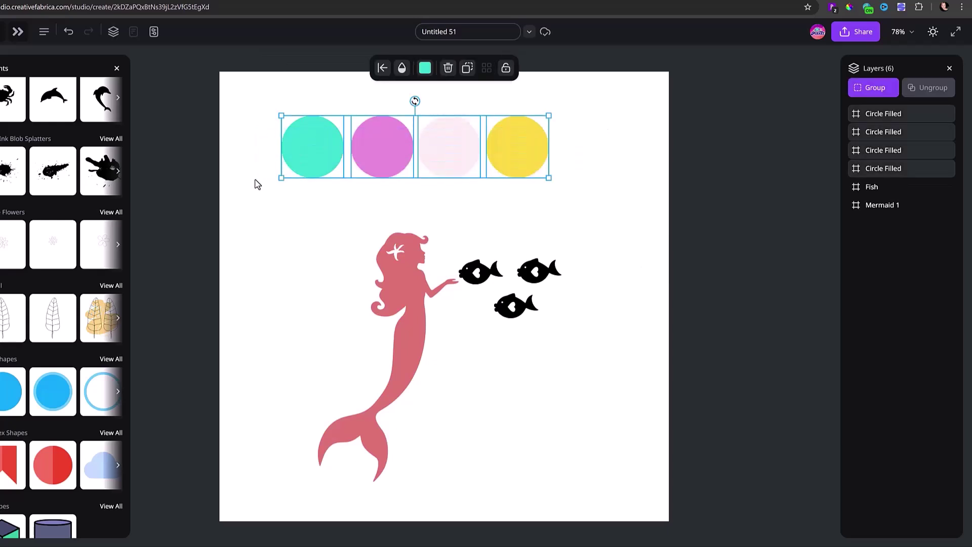
{"action": "key", "text": "ctrl+g"}
{"action": "left_click_drag", "start_coordinate": [549, 116], "coordinate": [285, 93]}
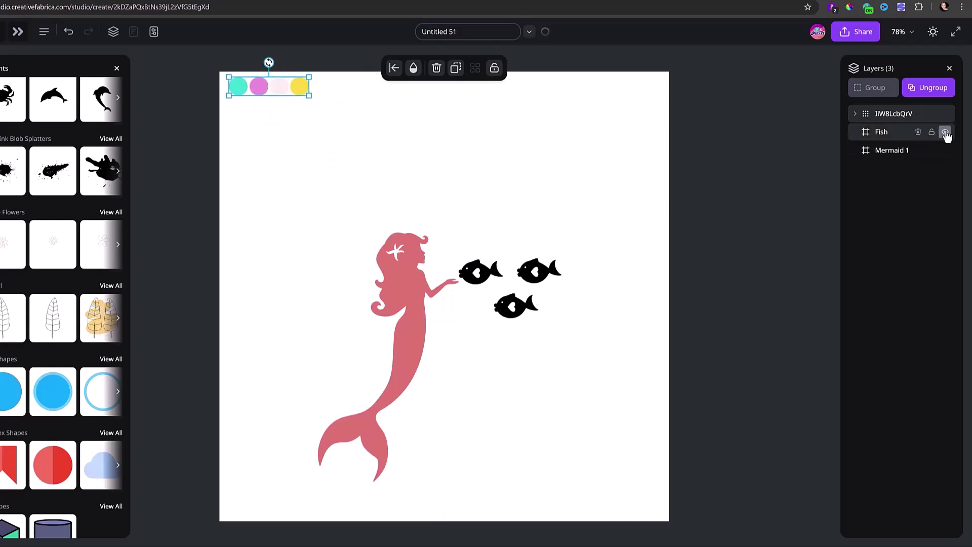
{"action": "left_click", "coordinate": [932, 114]}
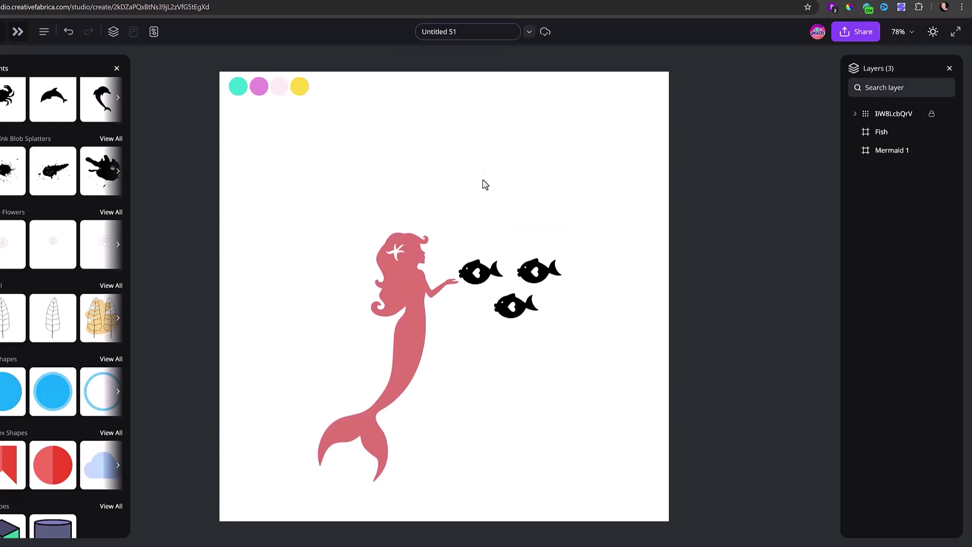
Fill the three fish with the palette's yellow and unlock the circle palette group
{"action": "left_click", "coordinate": [497, 263]}
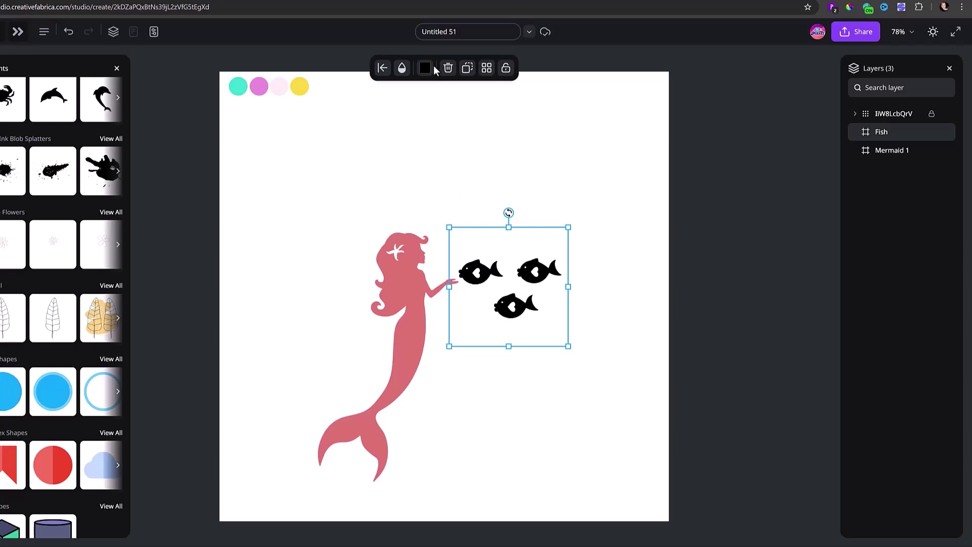
{"action": "left_click", "coordinate": [425, 68]}
{"action": "left_click", "coordinate": [372, 283]}
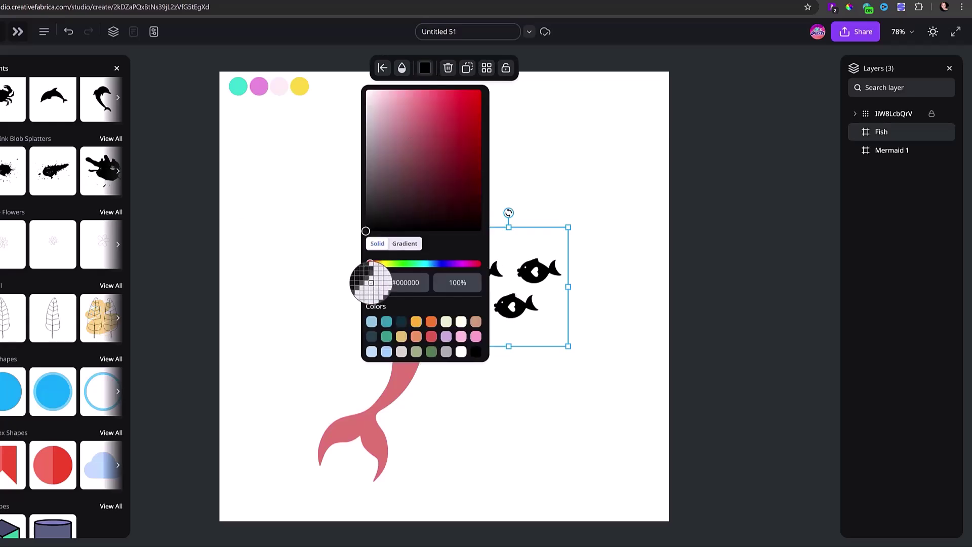
{"action": "left_click", "coordinate": [300, 86]}
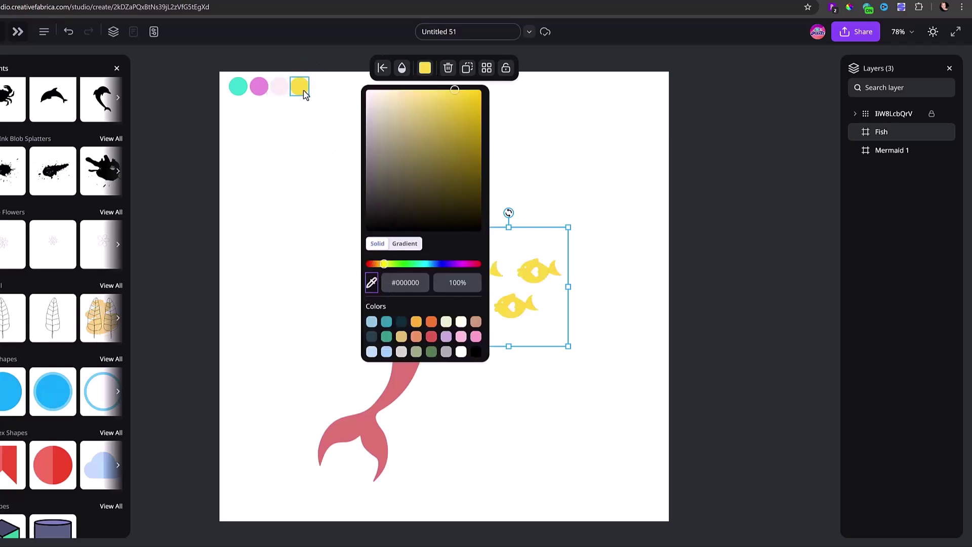
{"action": "left_click", "coordinate": [623, 324]}
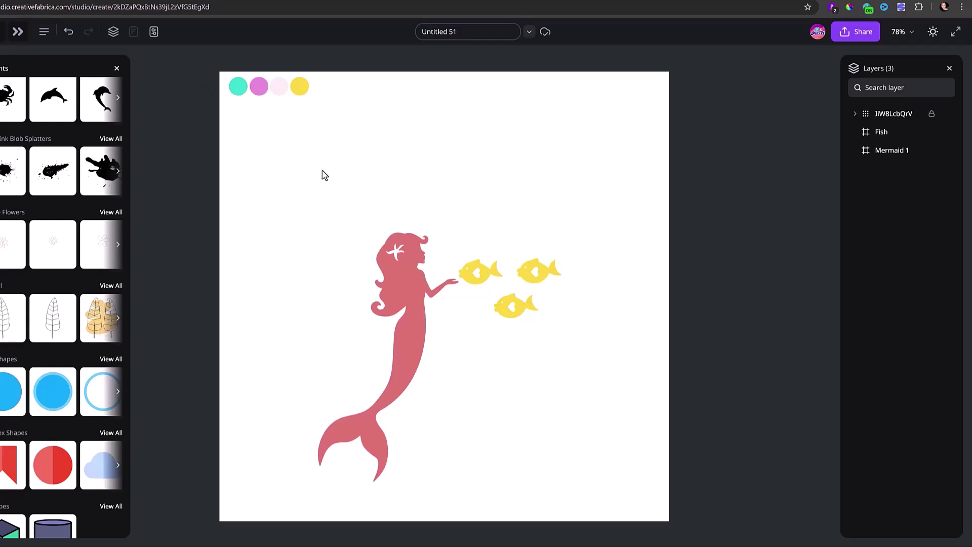
{"action": "left_click", "coordinate": [300, 90]}
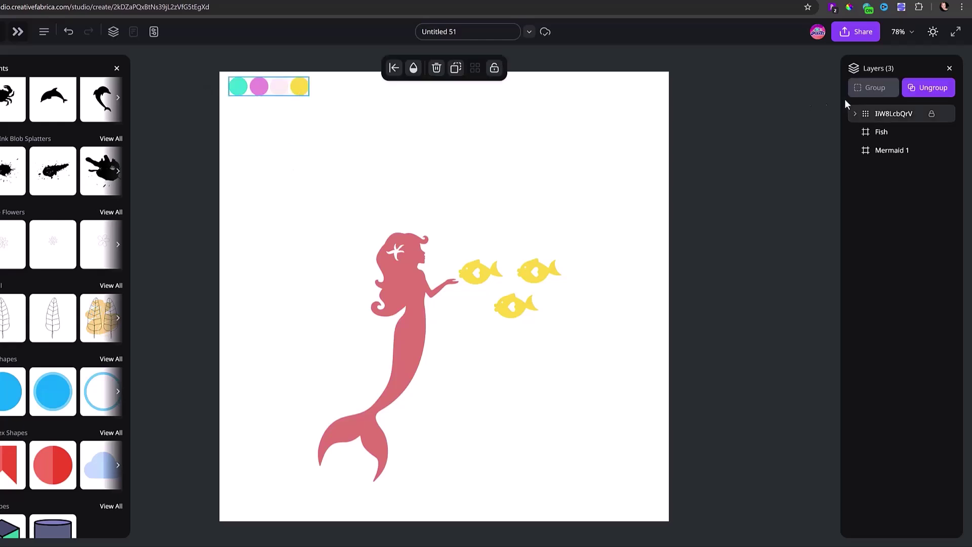
{"action": "left_click", "coordinate": [931, 113]}
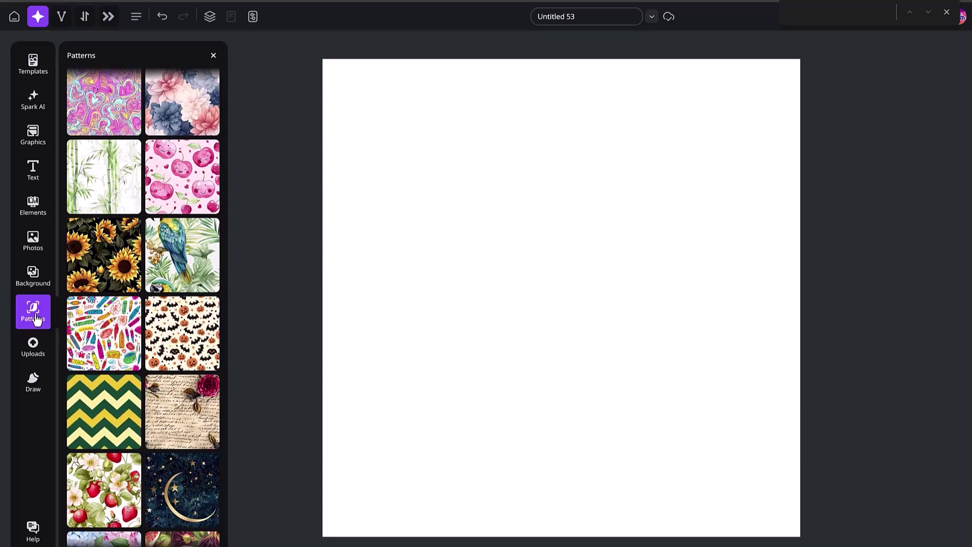
Set the smiling cherry pattern from Patterns as the full-page background of Untitled 53
{"action": "left_click", "coordinate": [184, 185]}
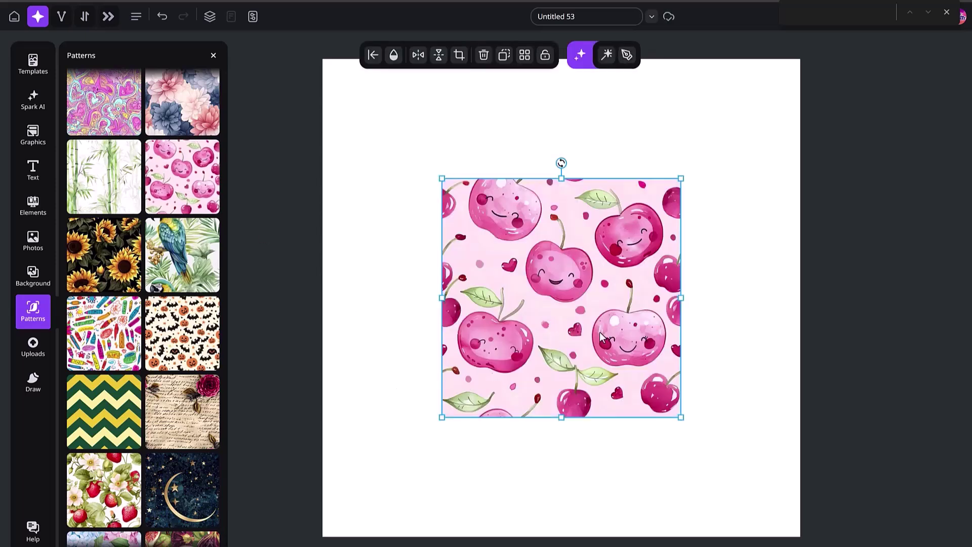
{"action": "left_click_drag", "start_coordinate": [611, 348], "coordinate": [599, 319]}
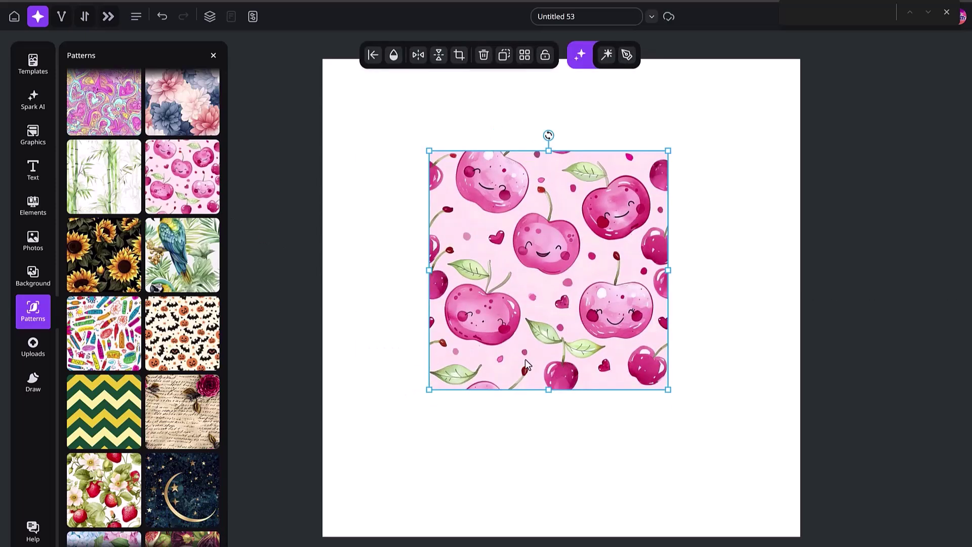
{"action": "left_click", "coordinate": [524, 57]}
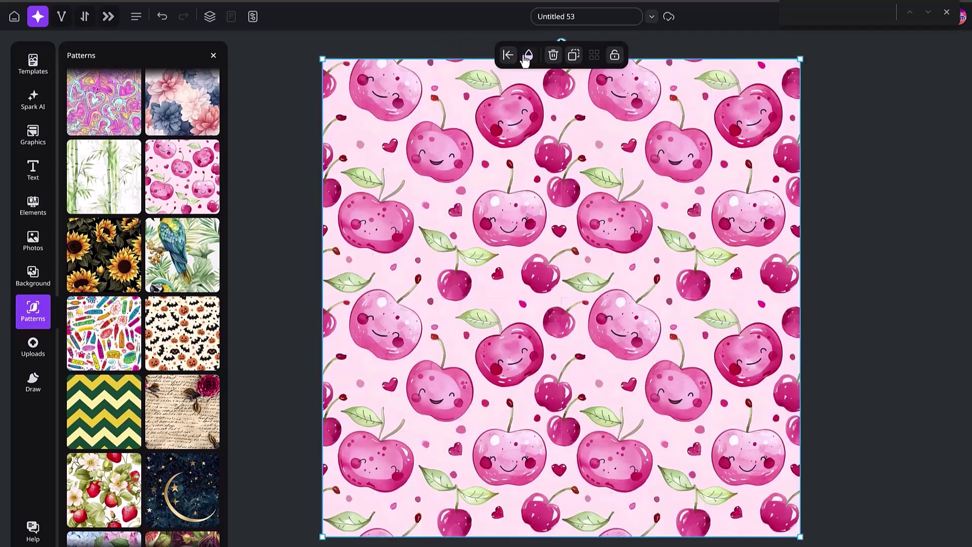
{"action": "left_click", "coordinate": [277, 220]}
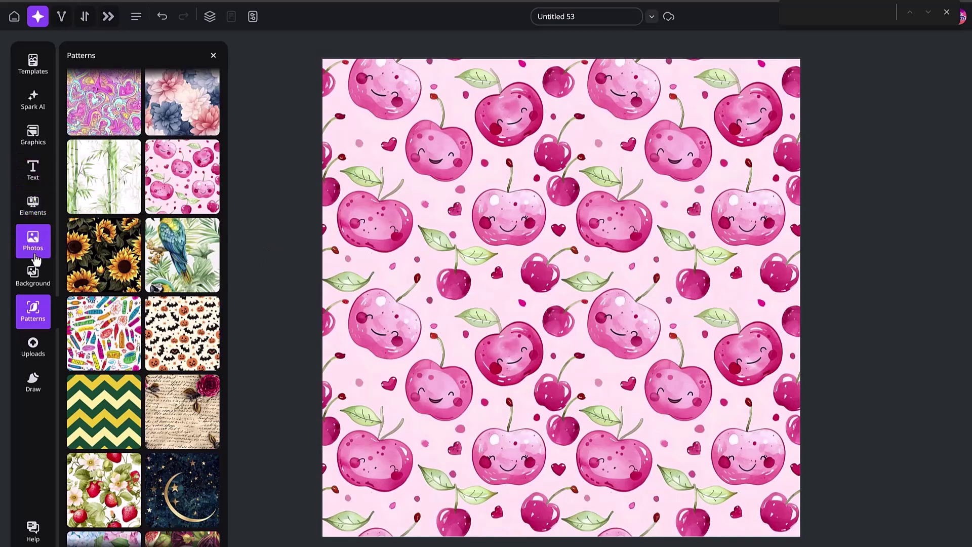
Add a plain filled circle from the shape elements, centred on the page
{"action": "left_click", "coordinate": [33, 206]}
{"action": "scroll", "coordinate": [101, 314], "scroll_direction": "down", "scroll_amount": 10}
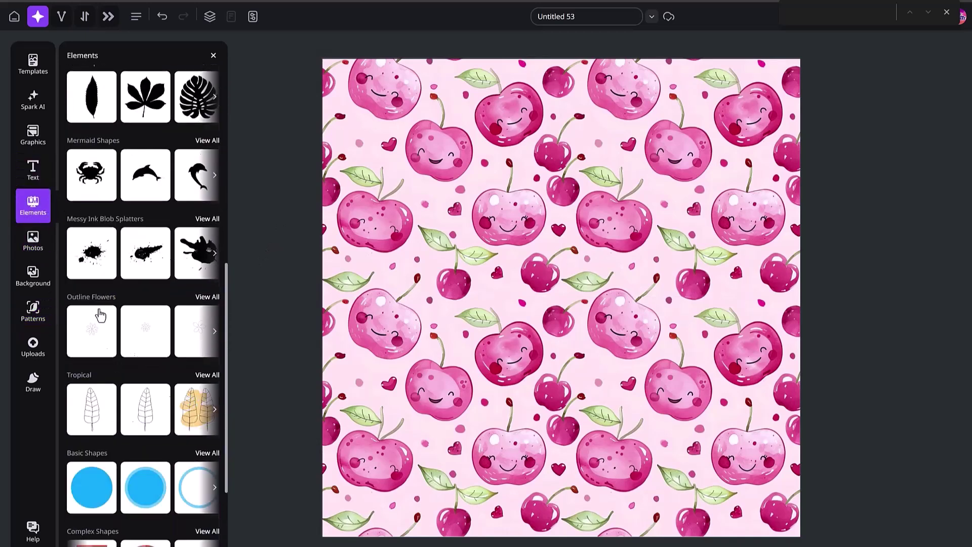
{"action": "left_click", "coordinate": [94, 354]}
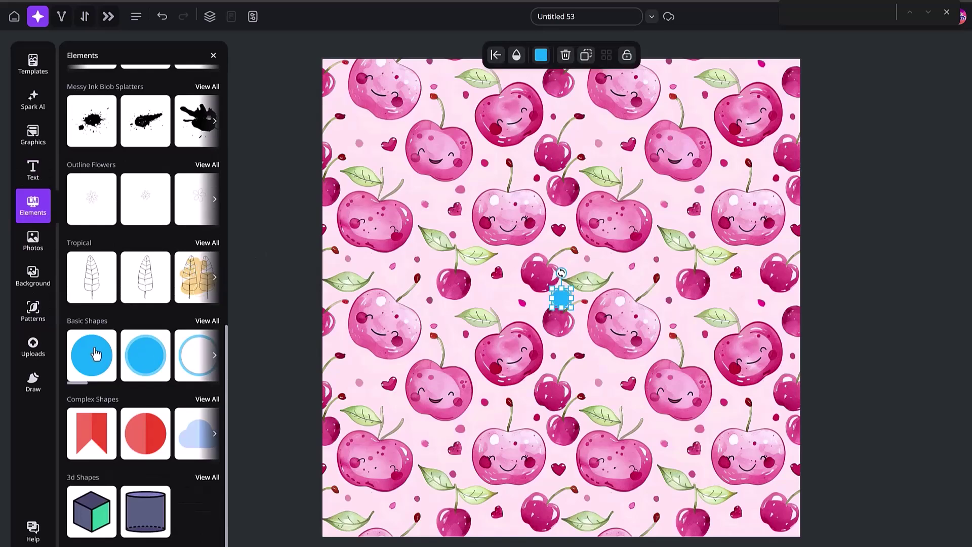
{"action": "left_click_drag", "start_coordinate": [561, 298], "coordinate": [579, 281]}
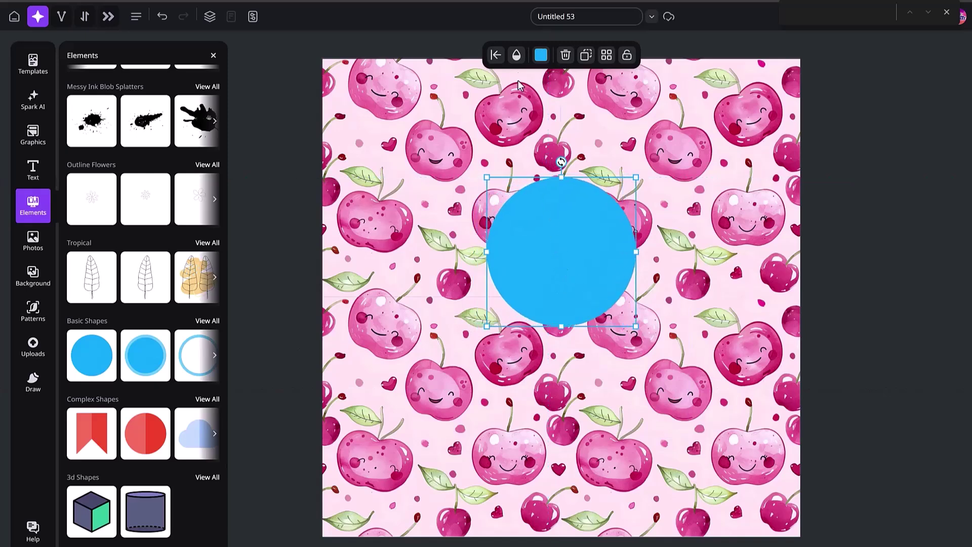
Recolour the circle near-white using the eyedropper on the fill colour
{"action": "left_click", "coordinate": [517, 57]}
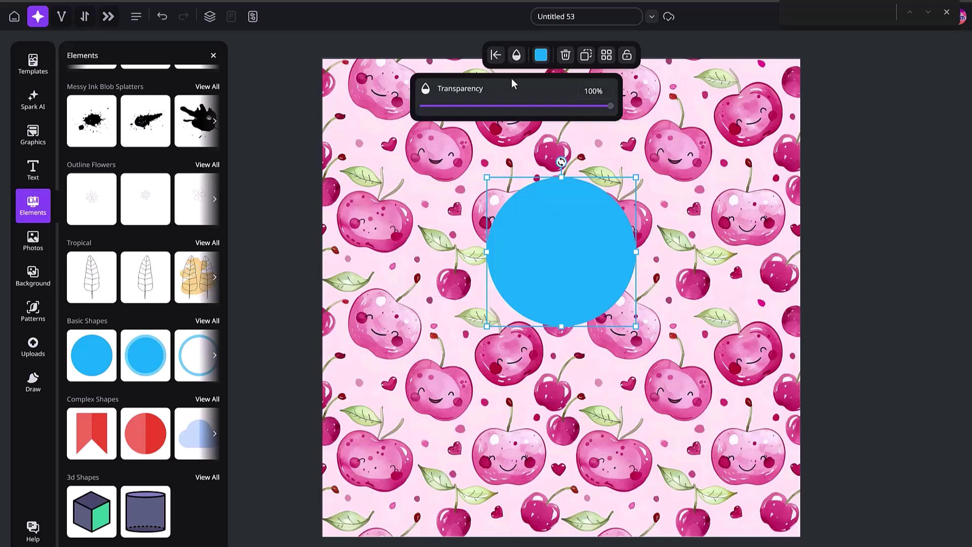
{"action": "left_click", "coordinate": [541, 55]}
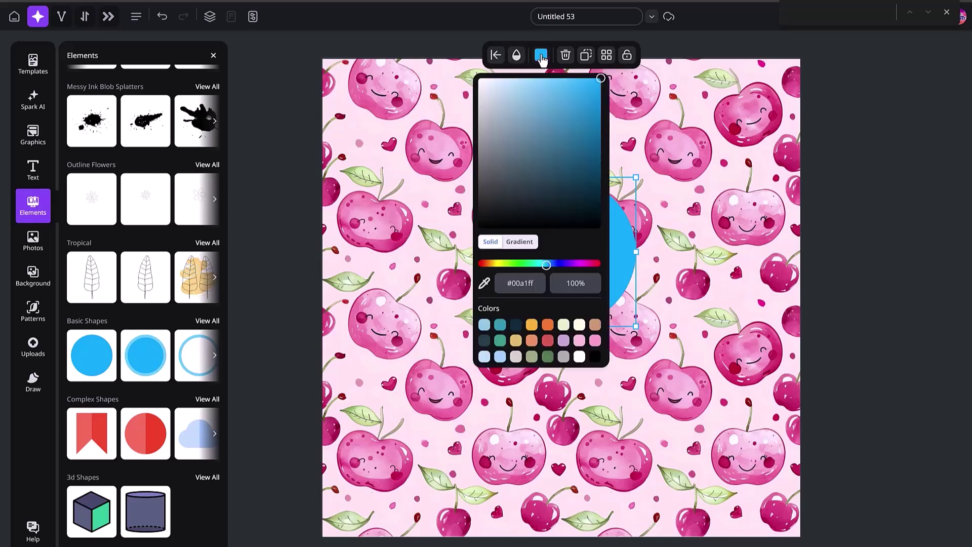
{"action": "left_click", "coordinate": [484, 287]}
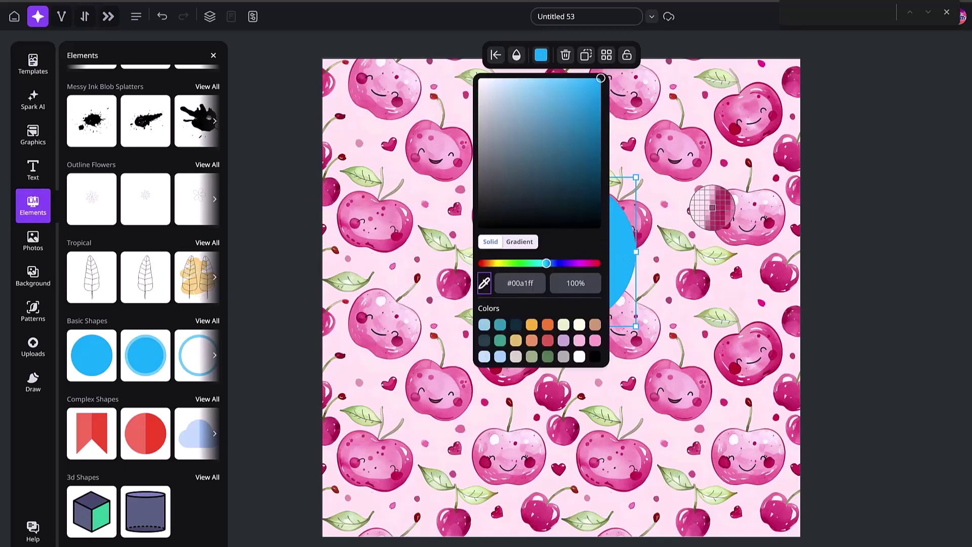
{"action": "left_click", "coordinate": [730, 201]}
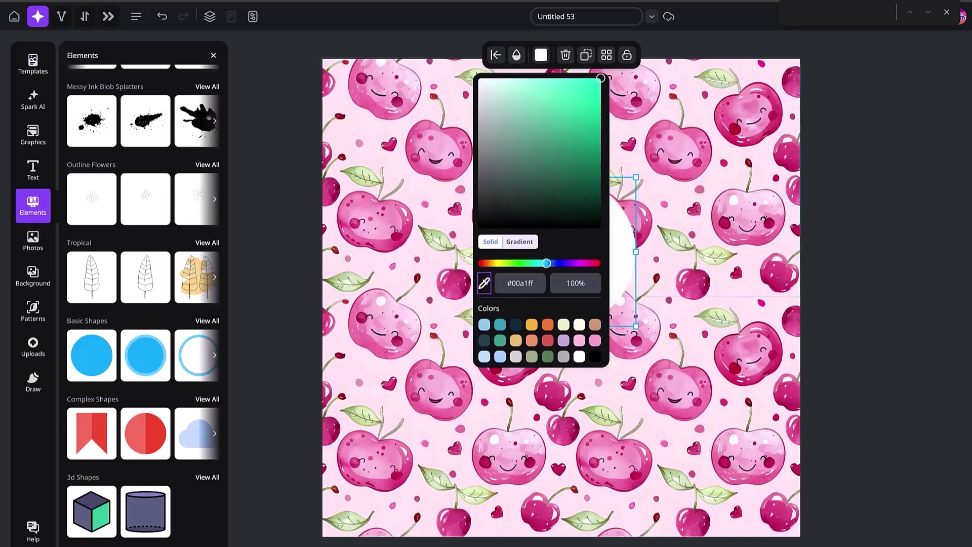
{"action": "left_click", "coordinate": [859, 251]}
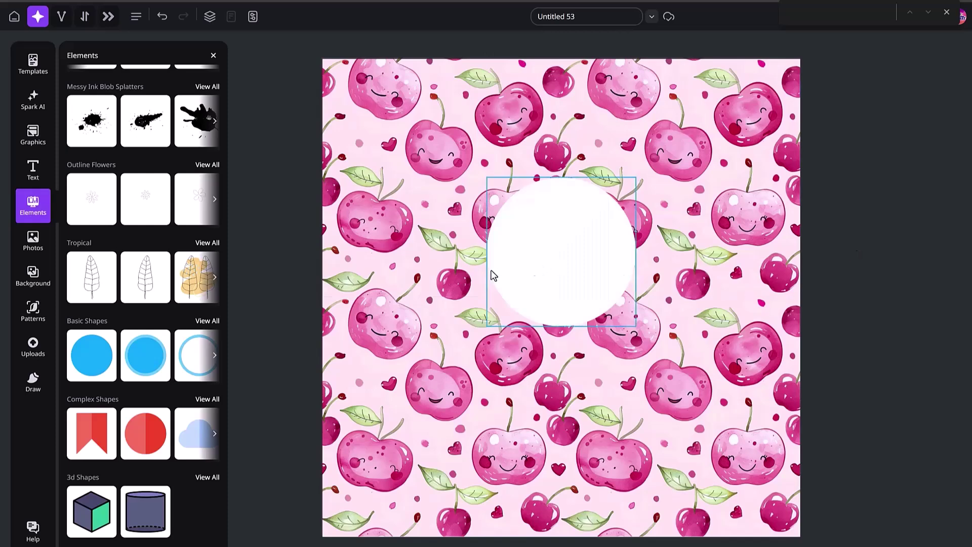
Add a glitter circle graphic from a 'glitter gold' search, resized to cover the white circle
{"action": "left_click", "coordinate": [33, 134]}
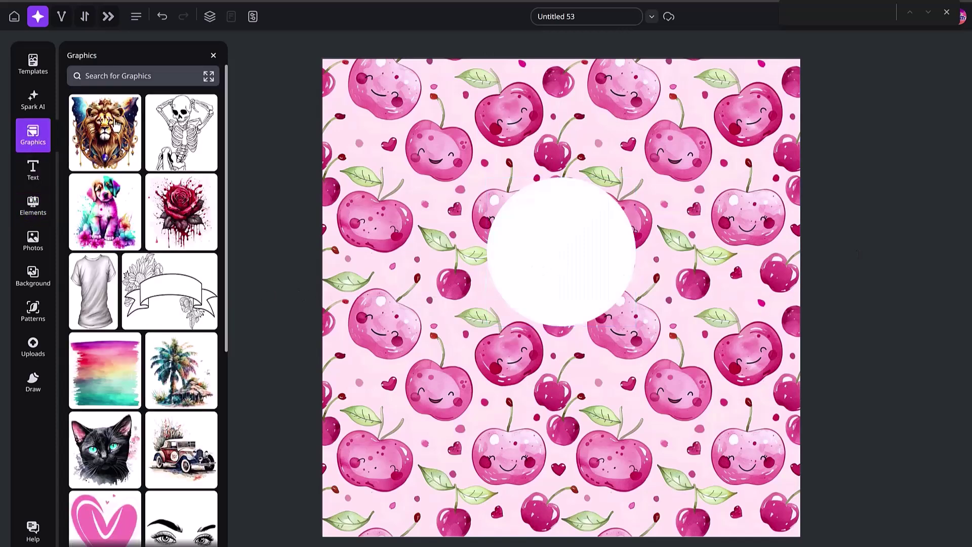
{"action": "left_click", "coordinate": [144, 76]}
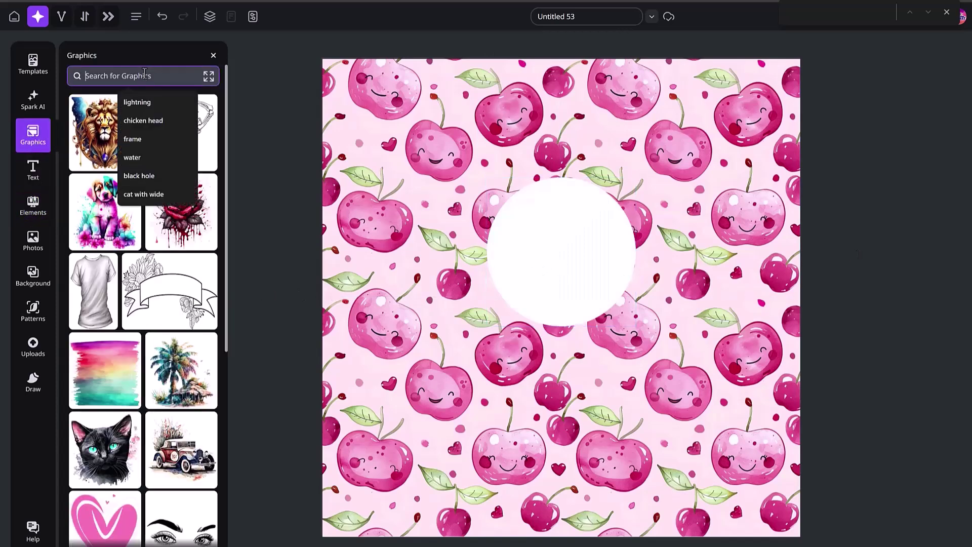
{"action": "type", "text": "glitt"}
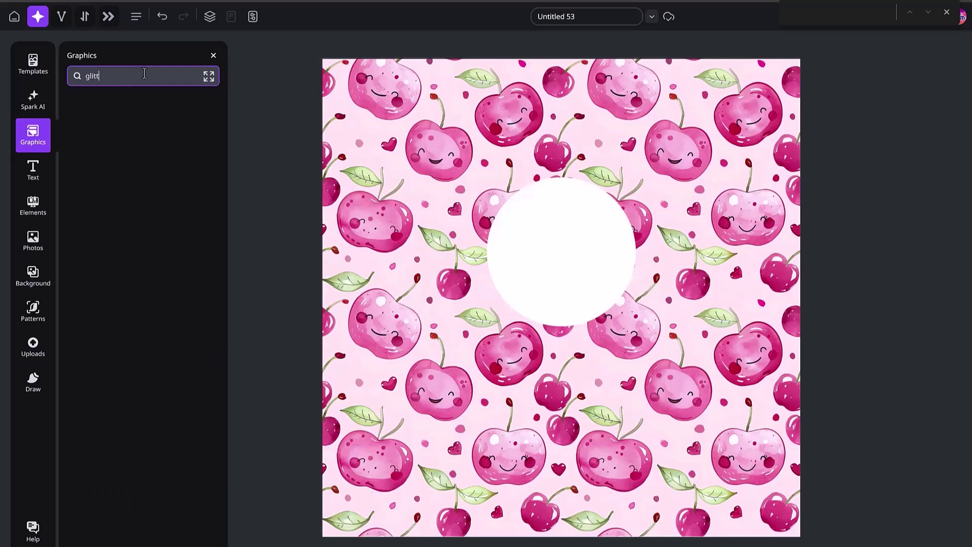
{"action": "type", "text": "er gold"}
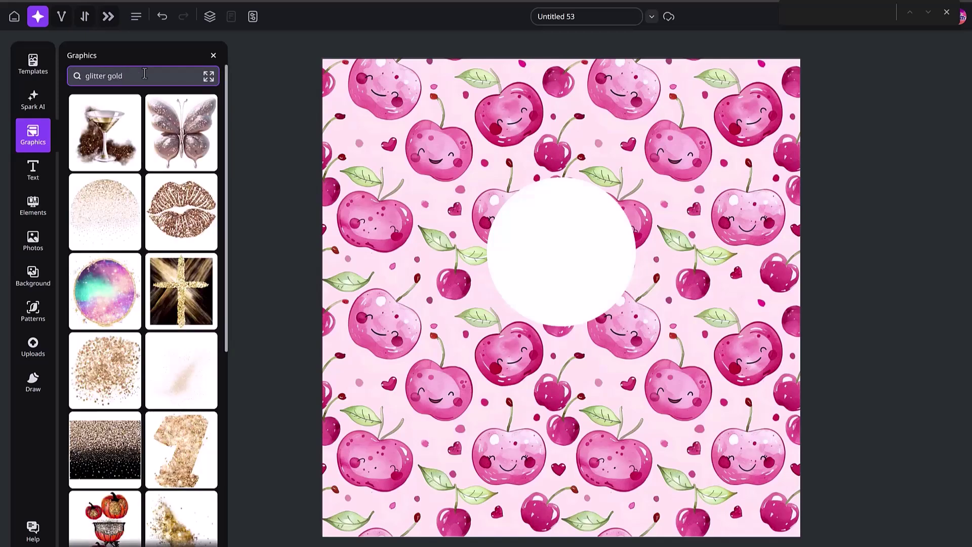
{"action": "left_click", "coordinate": [130, 222]}
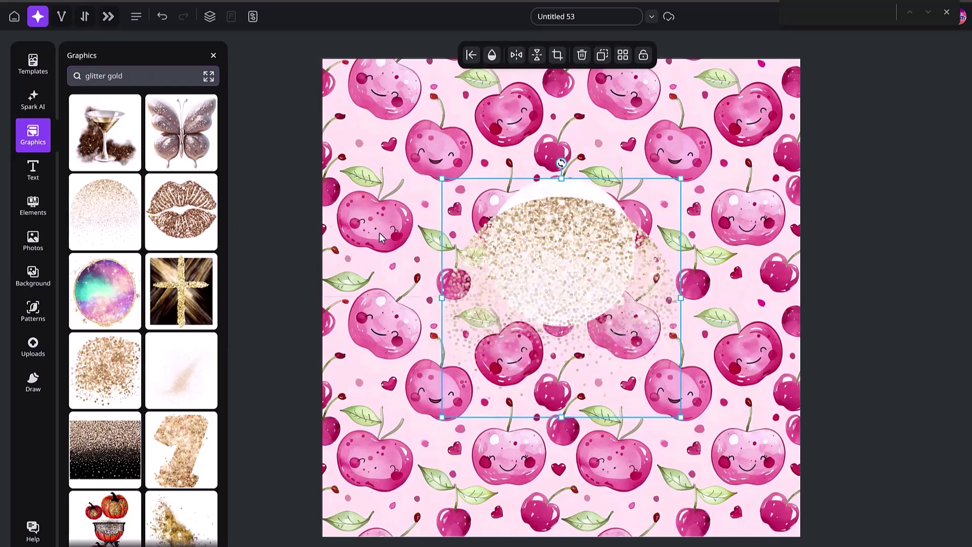
{"action": "left_click_drag", "start_coordinate": [681, 179], "coordinate": [607, 249]}
{"action": "left_click_drag", "start_coordinate": [534, 365], "coordinate": [565, 275]}
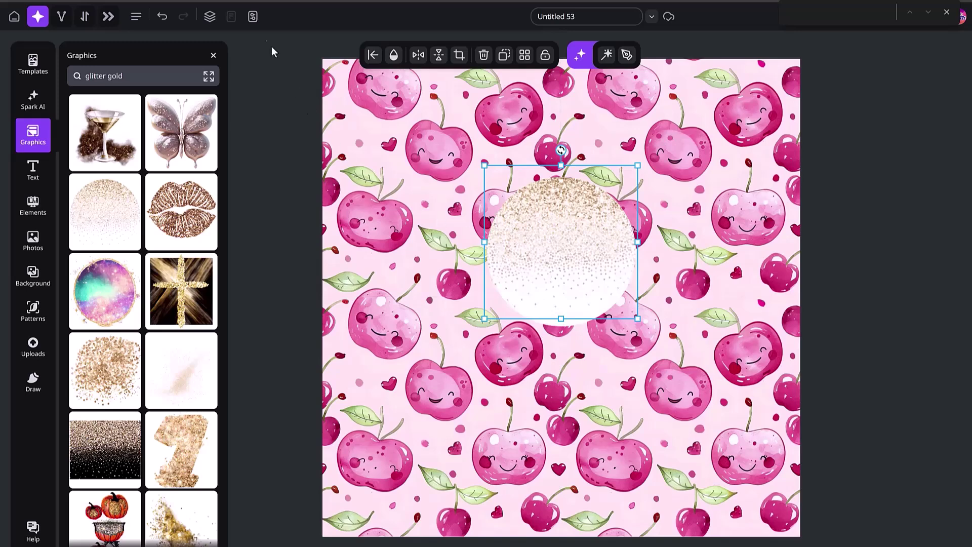
Add a name text in Carattere script at size 144, centred over the glitter circle
{"action": "key", "text": "t"}
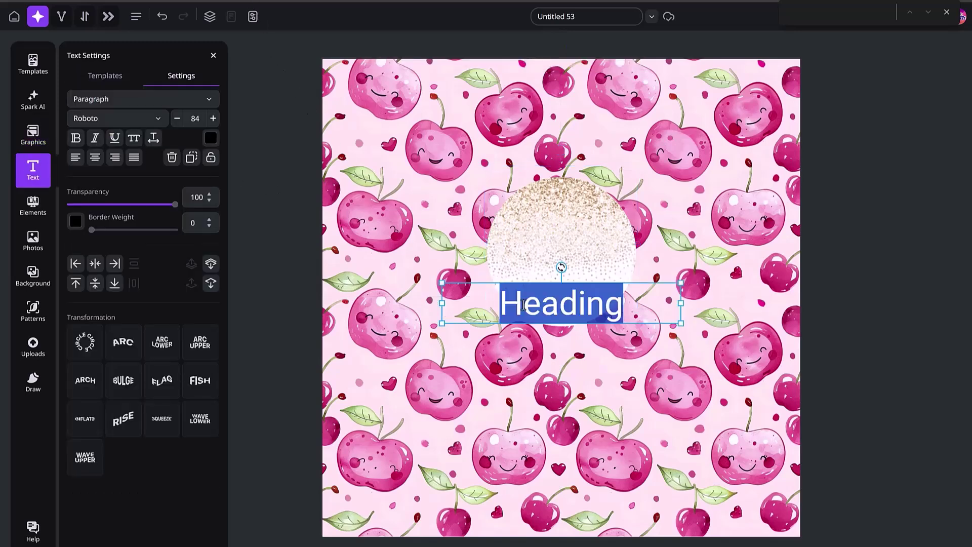
{"action": "type", "text": "Meagan"}
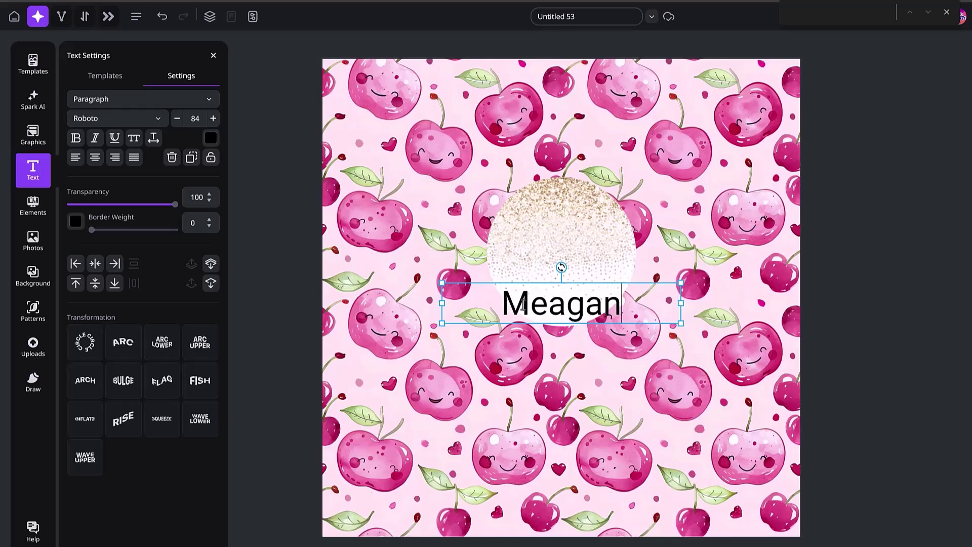
{"action": "key", "text": "ctrl+a"}
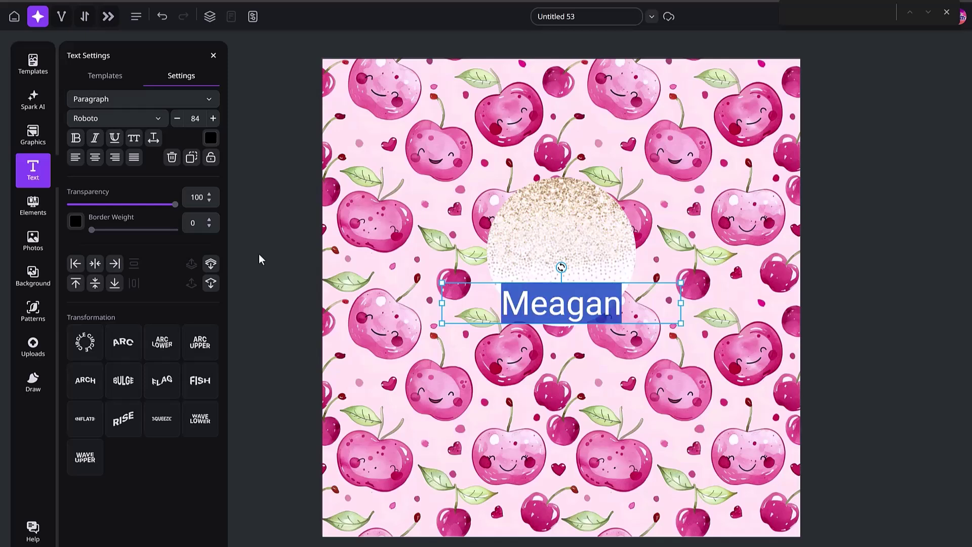
{"action": "left_click", "coordinate": [155, 120]}
{"action": "scroll", "coordinate": [123, 363], "scroll_direction": "down", "scroll_amount": 10}
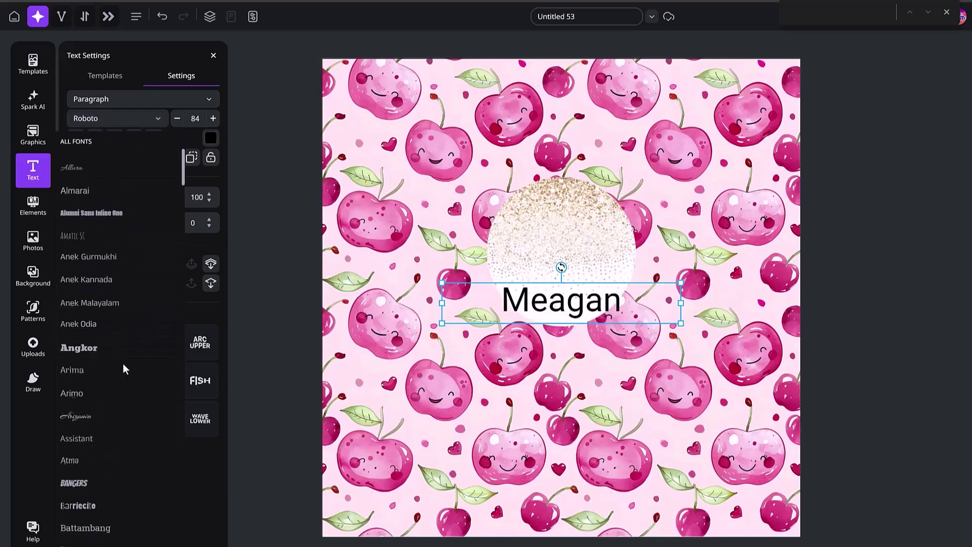
{"action": "left_click", "coordinate": [122, 268]}
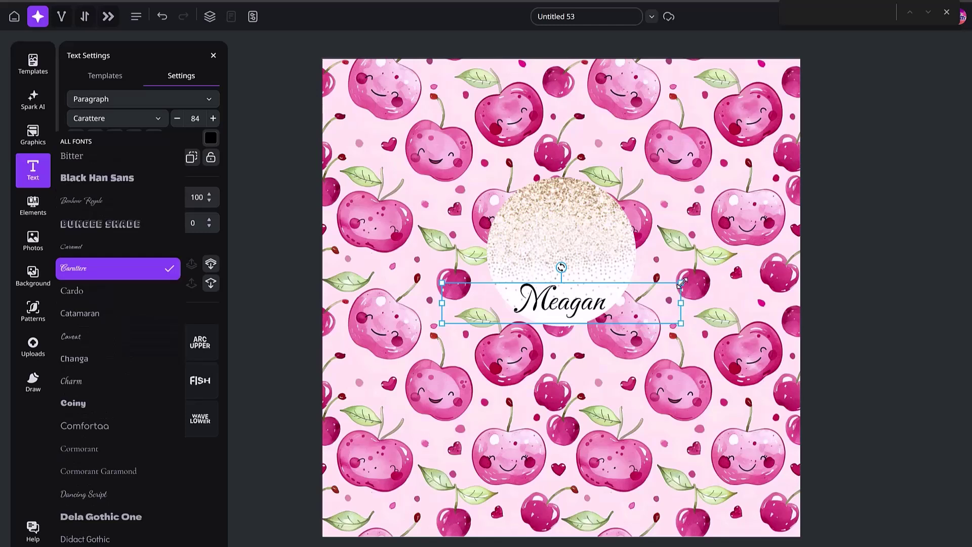
{"action": "left_click_drag", "start_coordinate": [680, 283], "coordinate": [846, 220]}
{"action": "left_click_drag", "start_coordinate": [660, 300], "coordinate": [580, 253]}
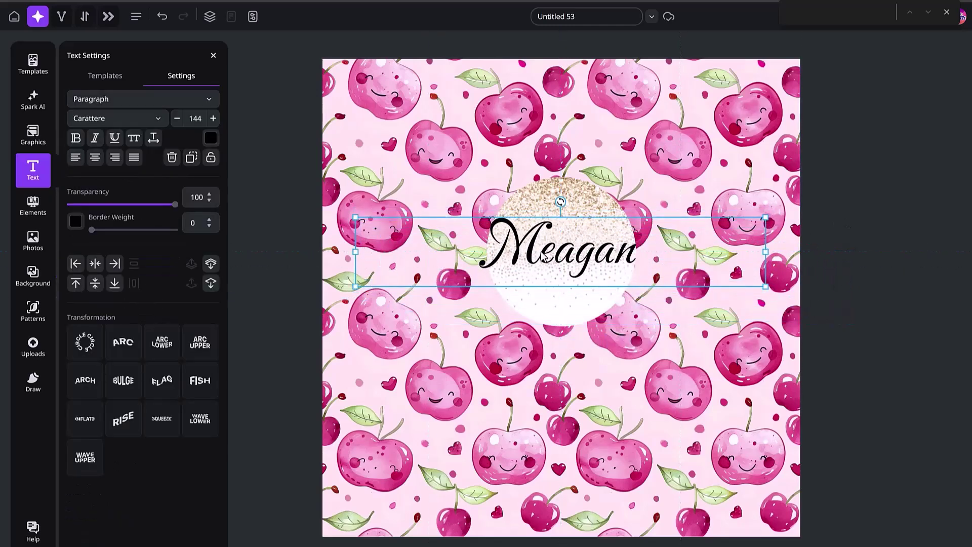
Colour the name light pink and give it a pink border, both sampled from the design
{"action": "left_click", "coordinate": [212, 139]}
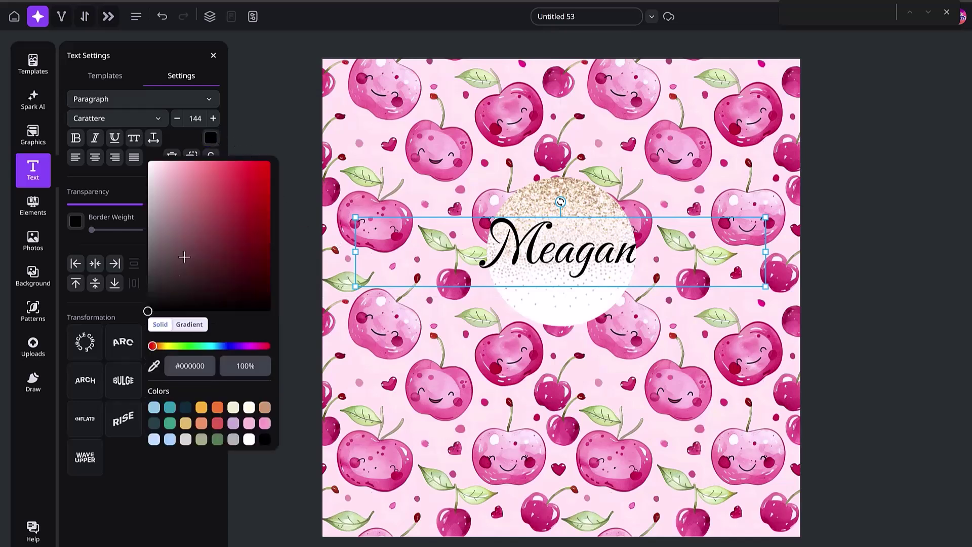
{"action": "left_click", "coordinate": [154, 365]}
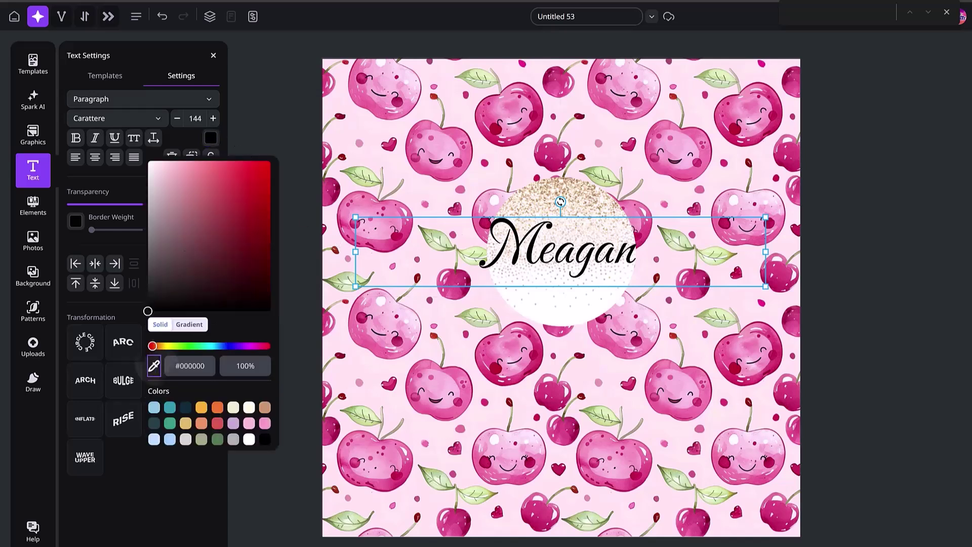
{"action": "left_click", "coordinate": [489, 192]}
{"action": "left_click", "coordinate": [301, 193]}
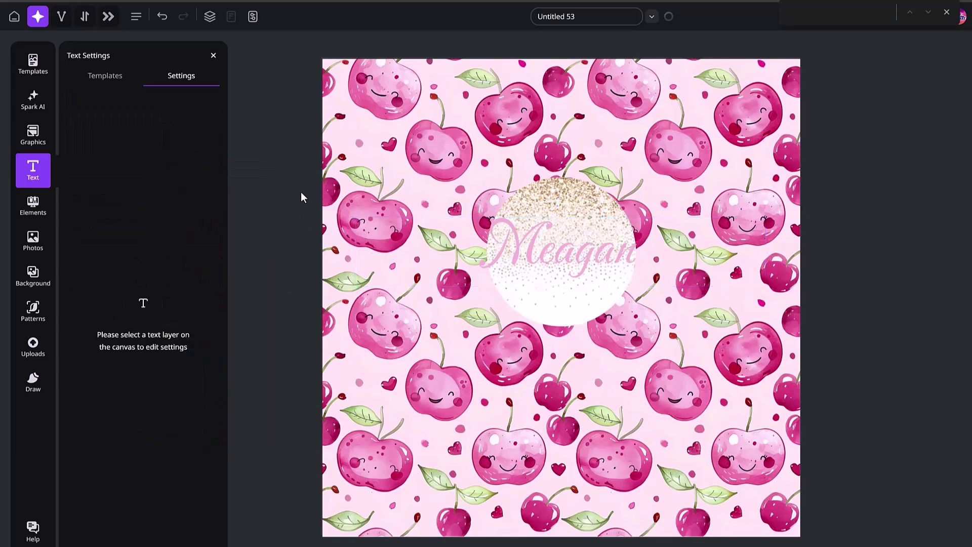
{"action": "left_click", "coordinate": [527, 253]}
{"action": "left_click", "coordinate": [76, 222]}
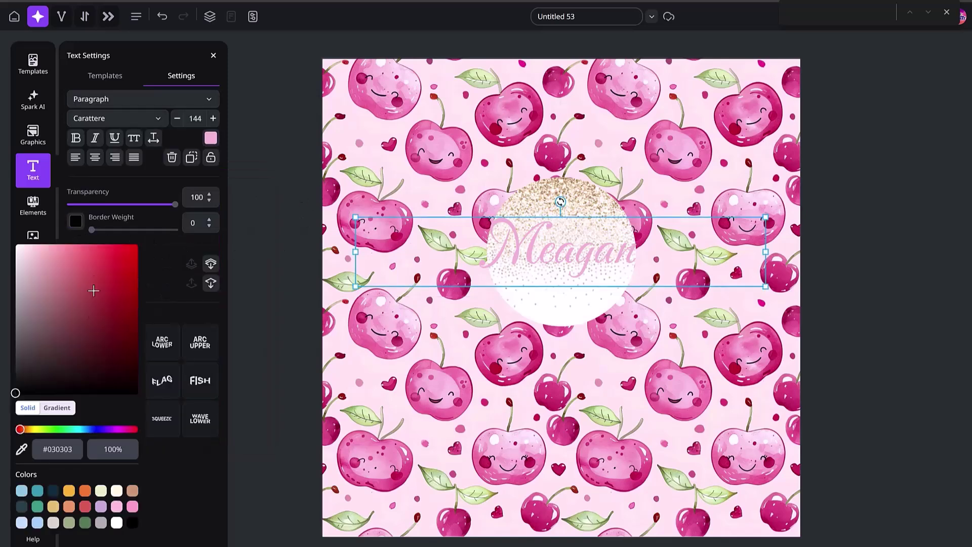
{"action": "left_click", "coordinate": [21, 449]}
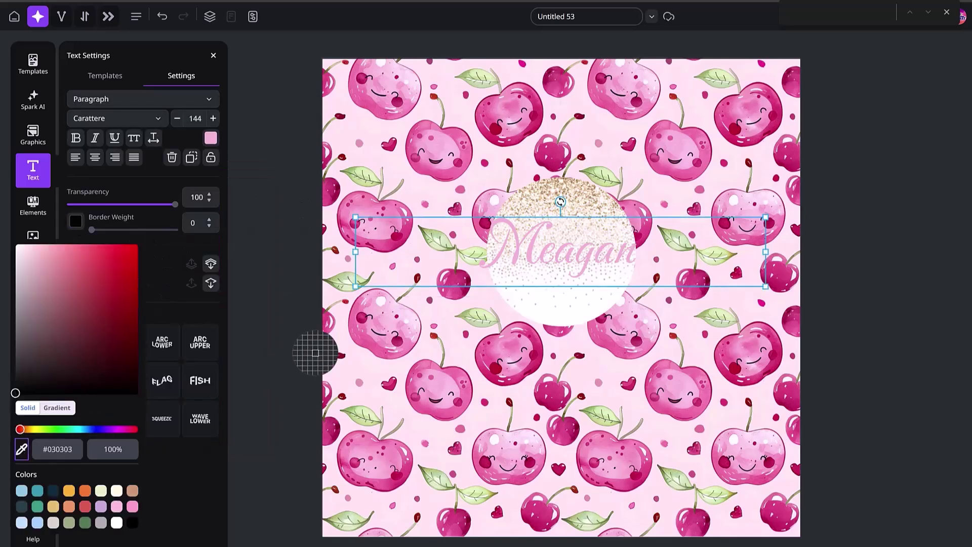
{"action": "left_click", "coordinate": [444, 276]}
{"action": "left_click", "coordinate": [257, 302]}
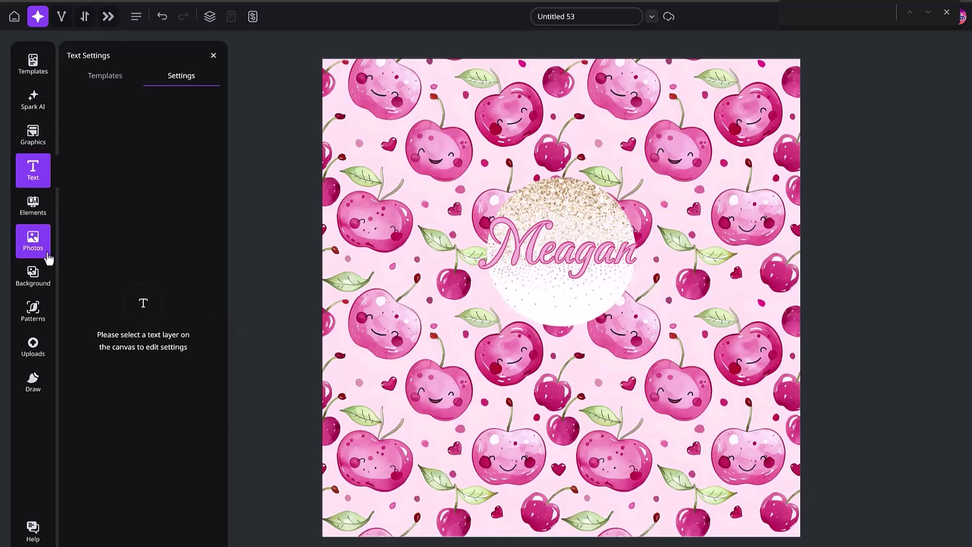
Add a blue square from Basic Shapes and stretch it into a thin full-width bar near the bottom
{"action": "left_click", "coordinate": [33, 205]}
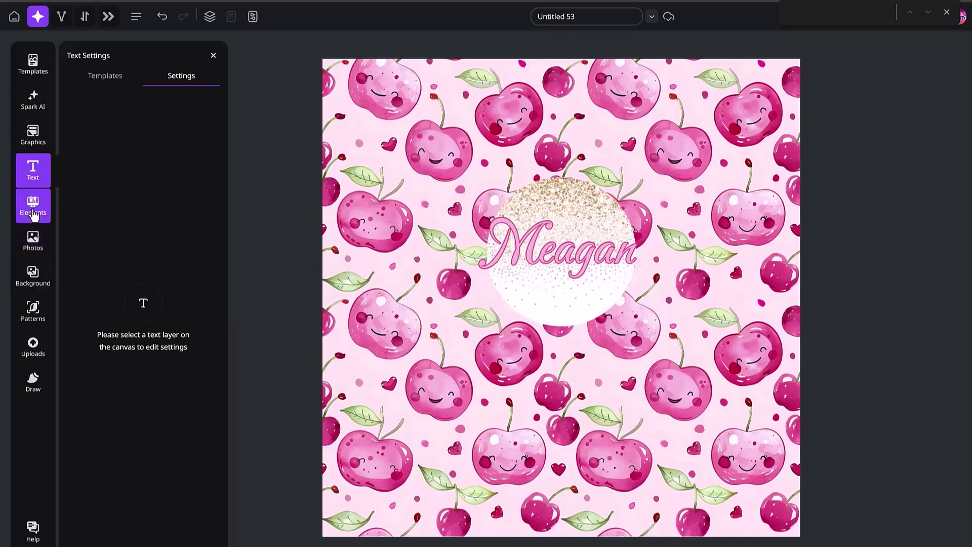
{"action": "scroll", "coordinate": [111, 369], "scroll_direction": "down", "scroll_amount": 6}
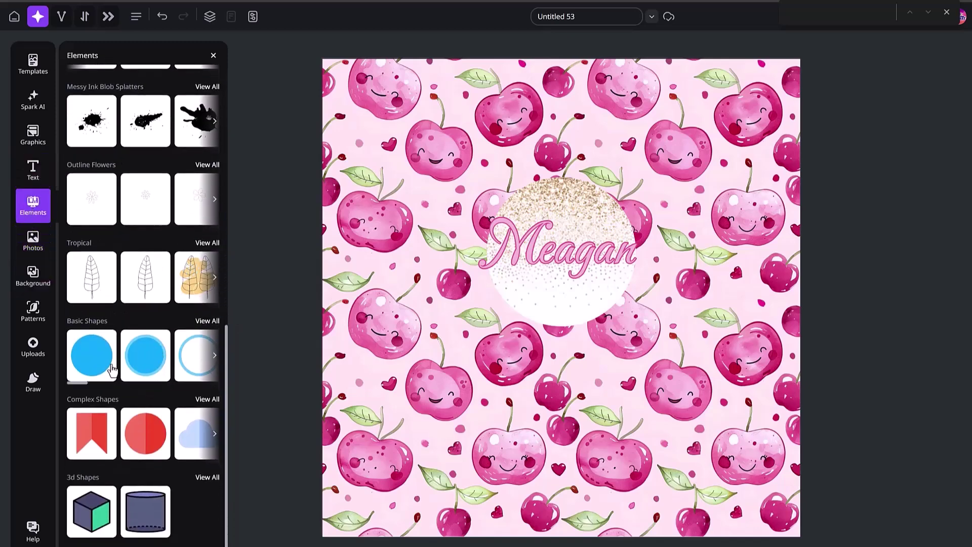
{"action": "left_click", "coordinate": [207, 320]}
{"action": "left_click", "coordinate": [90, 195]}
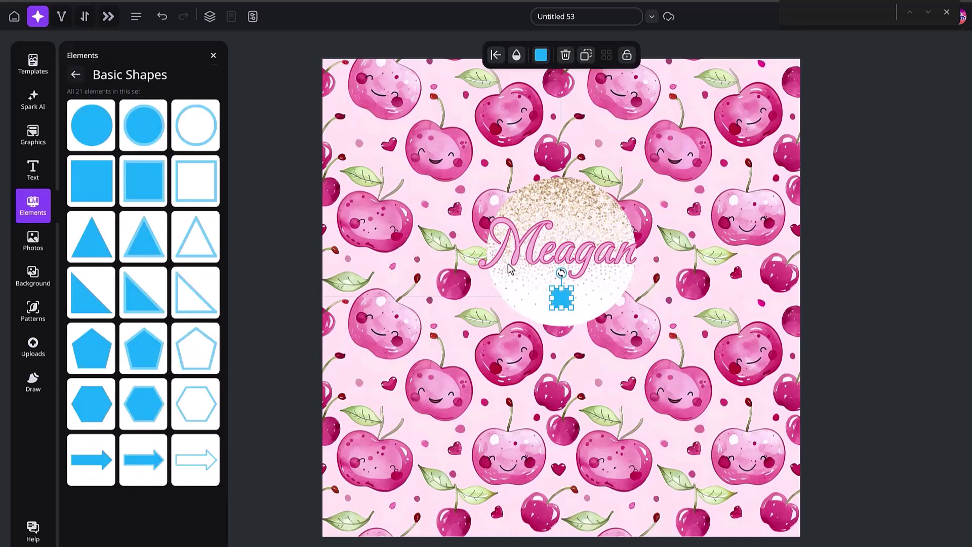
{"action": "left_click_drag", "start_coordinate": [553, 298], "coordinate": [321, 298]}
{"action": "left_click_drag", "start_coordinate": [571, 299], "coordinate": [821, 297]}
{"action": "left_click_drag", "start_coordinate": [570, 288], "coordinate": [572, 302]}
{"action": "left_click_drag", "start_coordinate": [464, 304], "coordinate": [455, 448]}
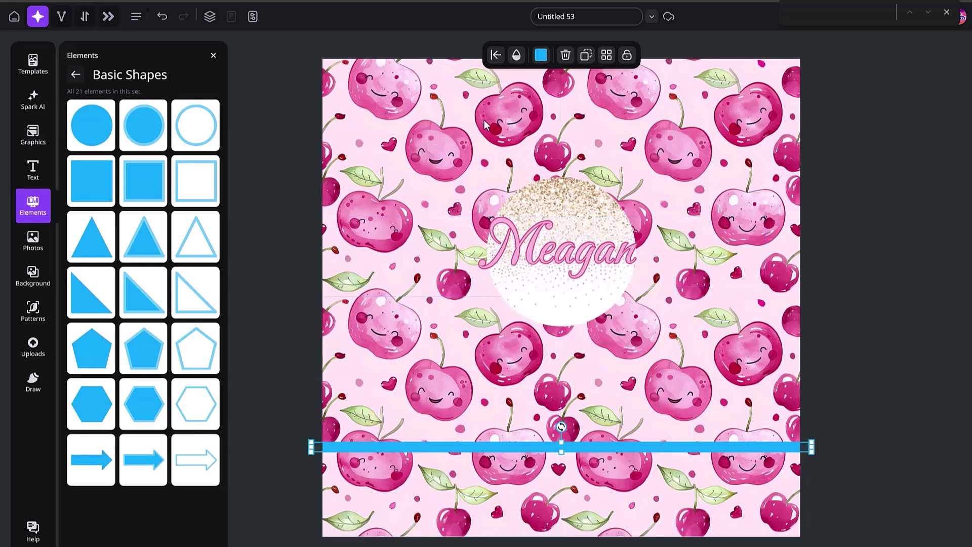
Recolour the bar green by sampling the green swatch on the canvas
{"action": "left_click", "coordinate": [540, 55]}
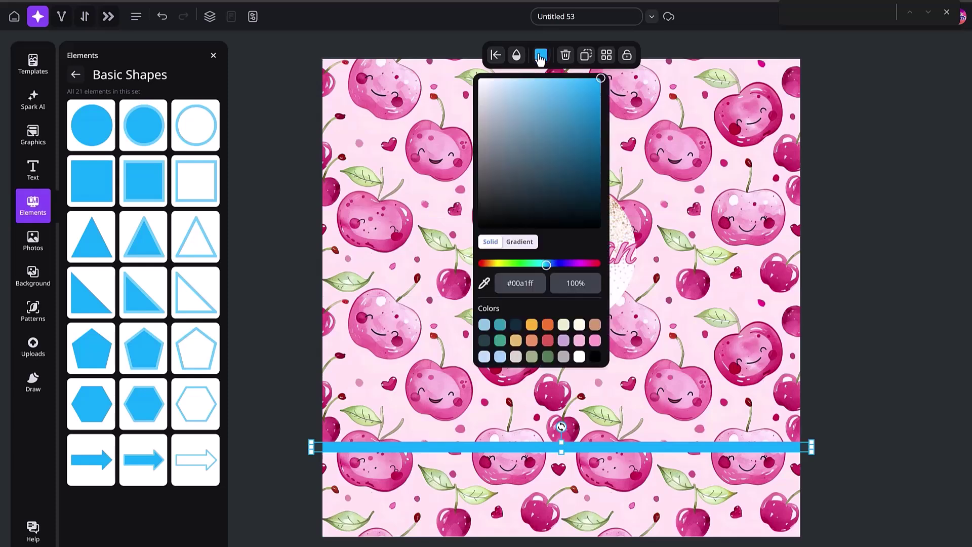
{"action": "left_click", "coordinate": [484, 282]}
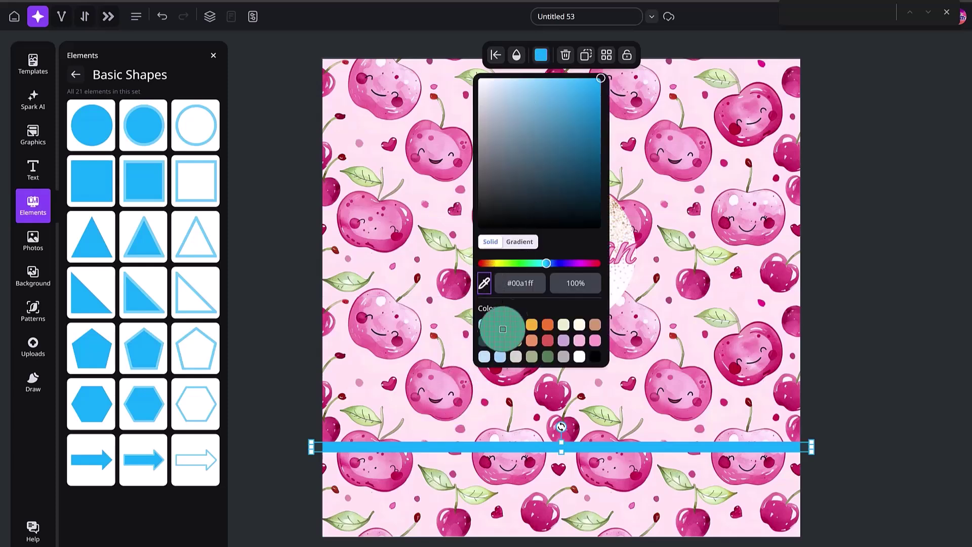
{"action": "left_click", "coordinate": [546, 356]}
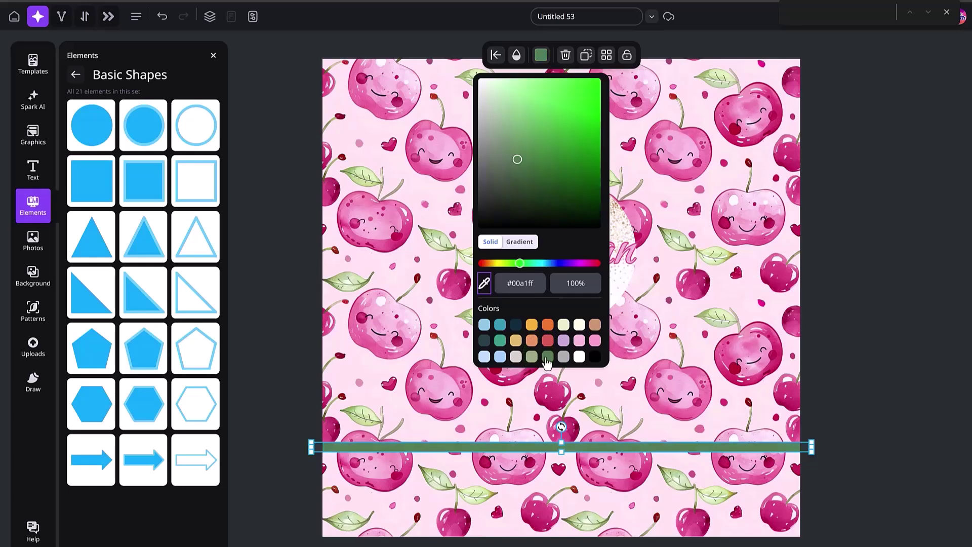
{"action": "left_click", "coordinate": [282, 382]}
{"action": "left_click", "coordinate": [428, 446]}
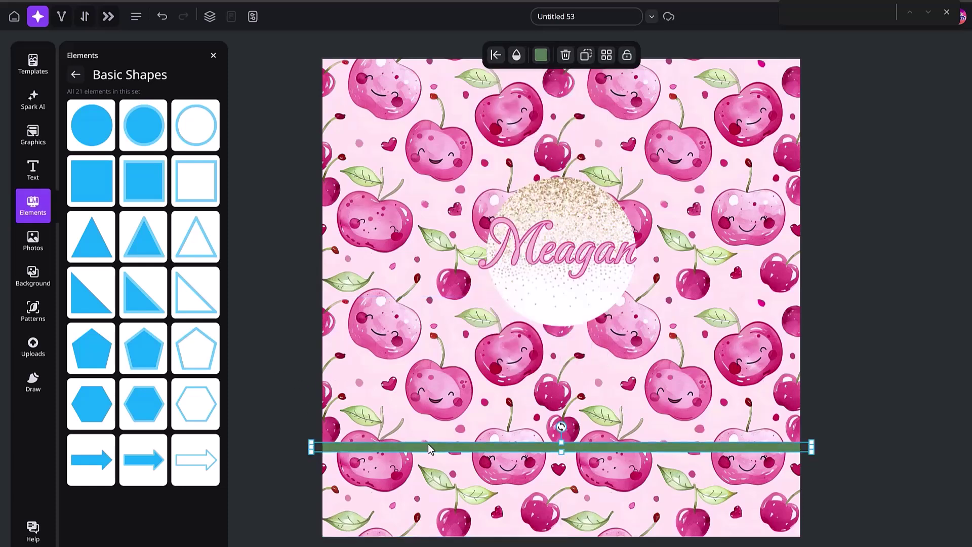
Add thin cherry-pink copies of the bar directly above and below the green band
{"action": "left_click_drag", "start_coordinate": [428, 444], "coordinate": [428, 433]}
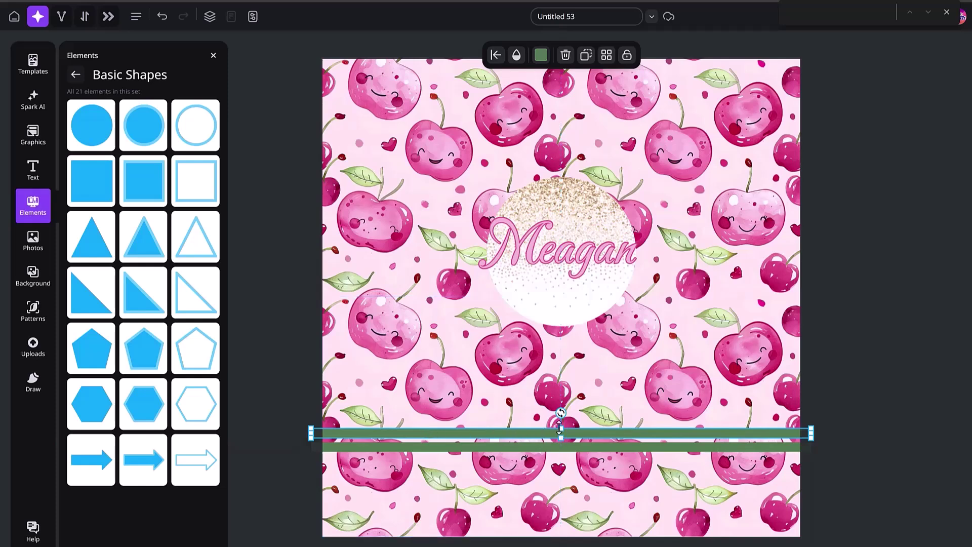
{"action": "left_click_drag", "start_coordinate": [560, 431], "coordinate": [560, 429]}
{"action": "left_click", "coordinate": [540, 55]}
{"action": "left_click", "coordinate": [484, 284]}
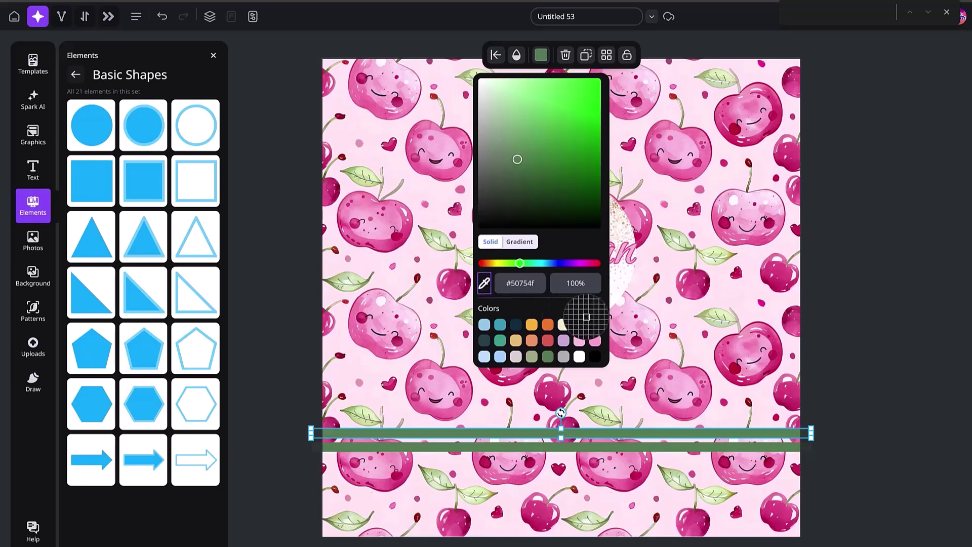
{"action": "left_click", "coordinate": [726, 225]}
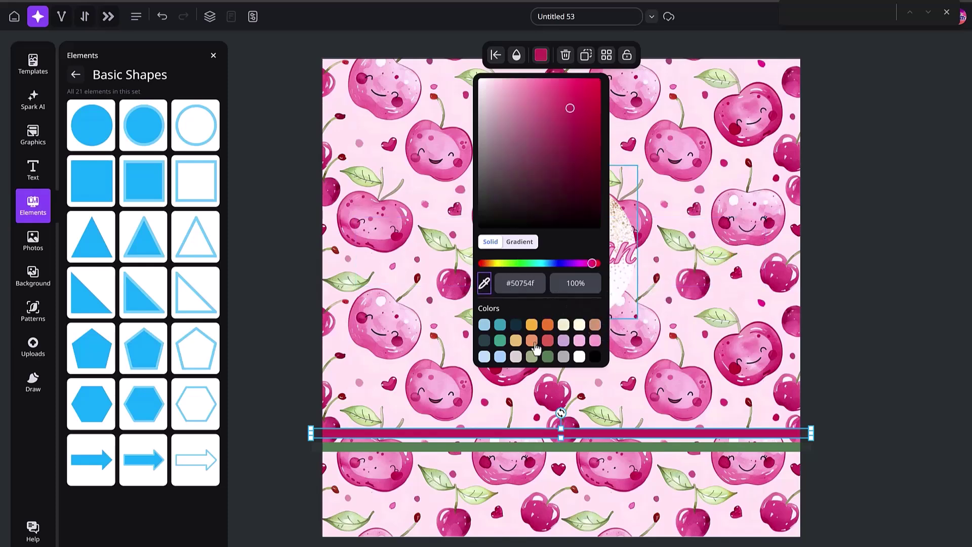
{"action": "left_click", "coordinate": [287, 377]}
{"action": "left_click", "coordinate": [530, 433]}
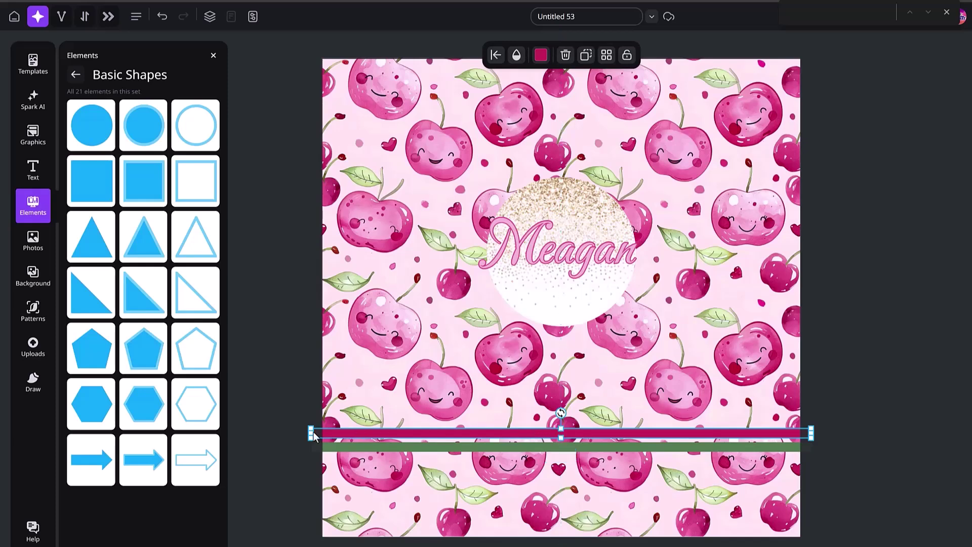
{"action": "left_click_drag", "start_coordinate": [561, 438], "coordinate": [541, 462]}
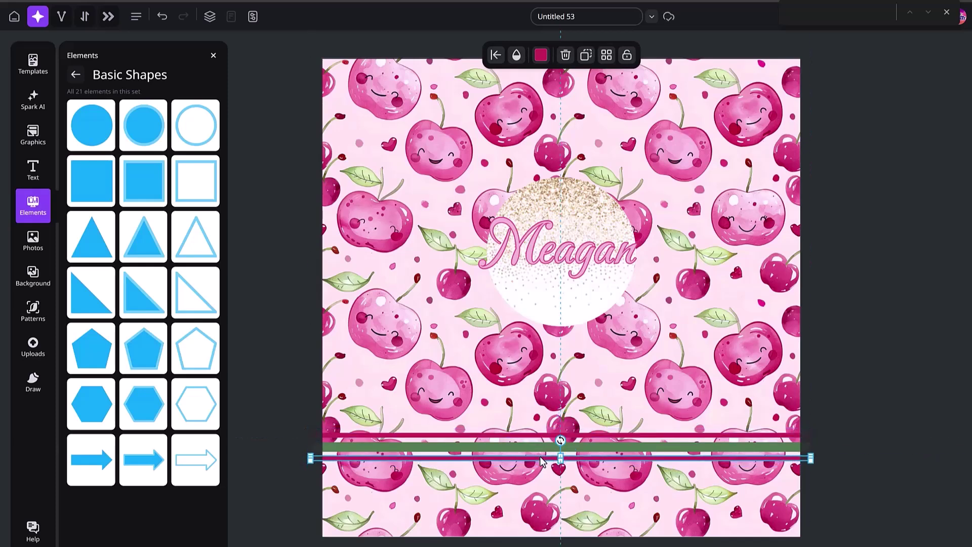
{"action": "left_click", "coordinate": [316, 415]}
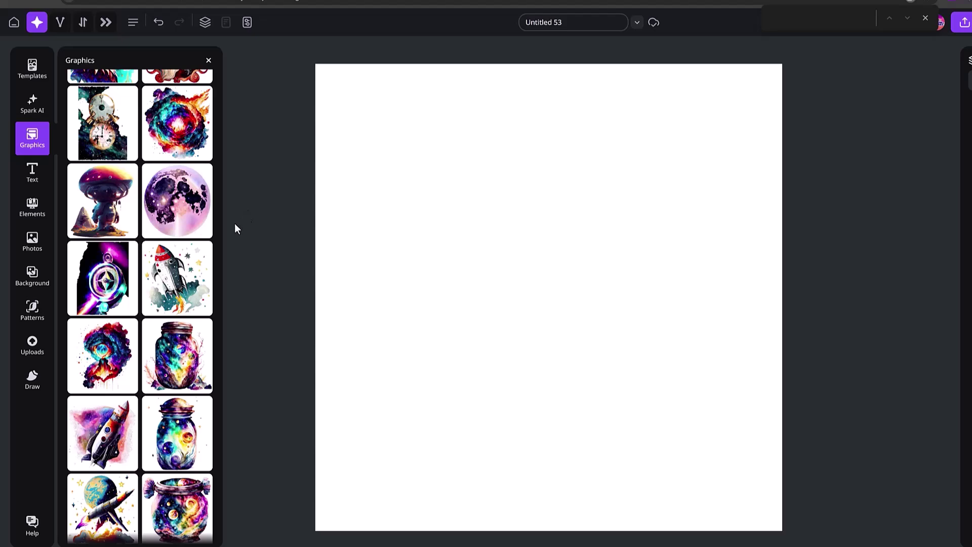
Add the astronaut from the 'planets' results, enlarge it, and remove its starry background
{"action": "scroll", "coordinate": [215, 238], "scroll_direction": "up", "scroll_amount": 10}
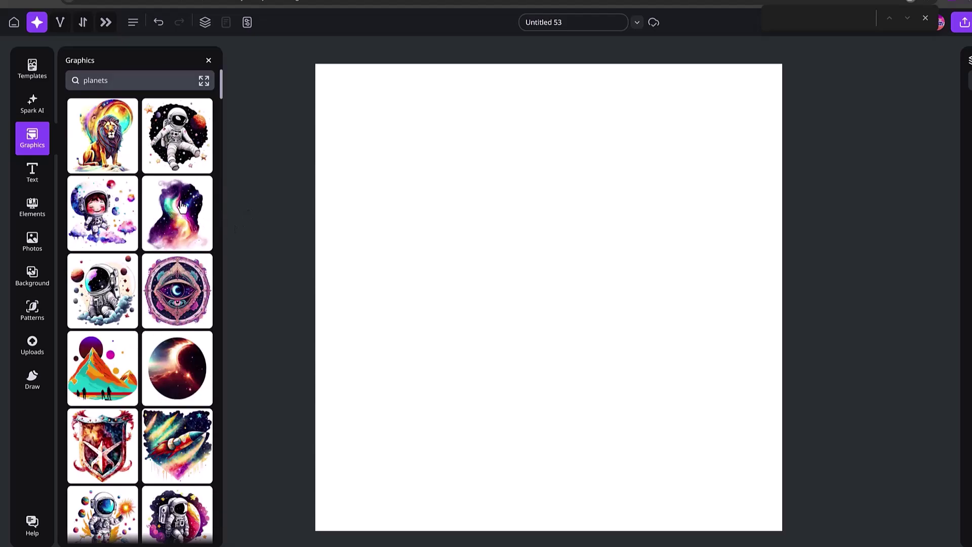
{"action": "left_click", "coordinate": [177, 136]}
{"action": "left_click_drag", "start_coordinate": [550, 284], "coordinate": [550, 263]}
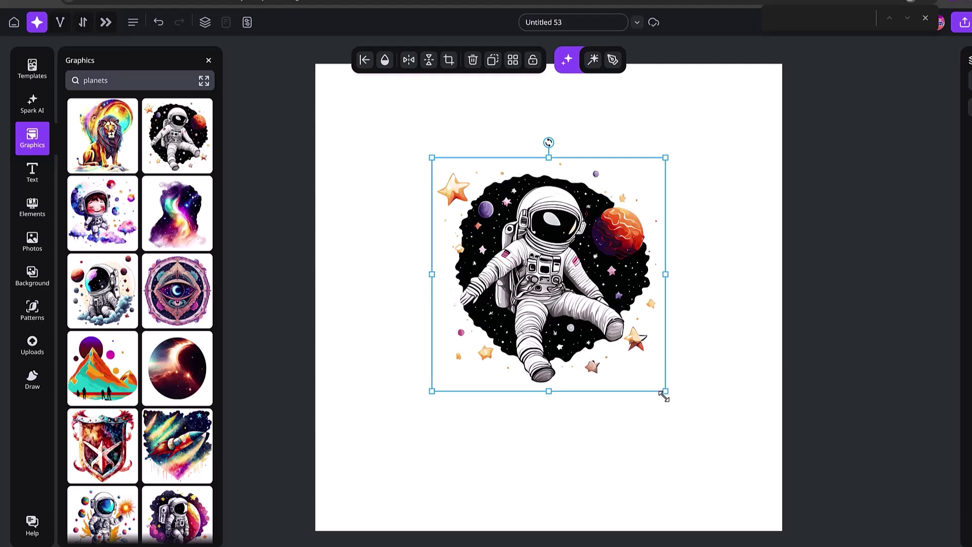
{"action": "left_click_drag", "start_coordinate": [663, 392], "coordinate": [729, 471]}
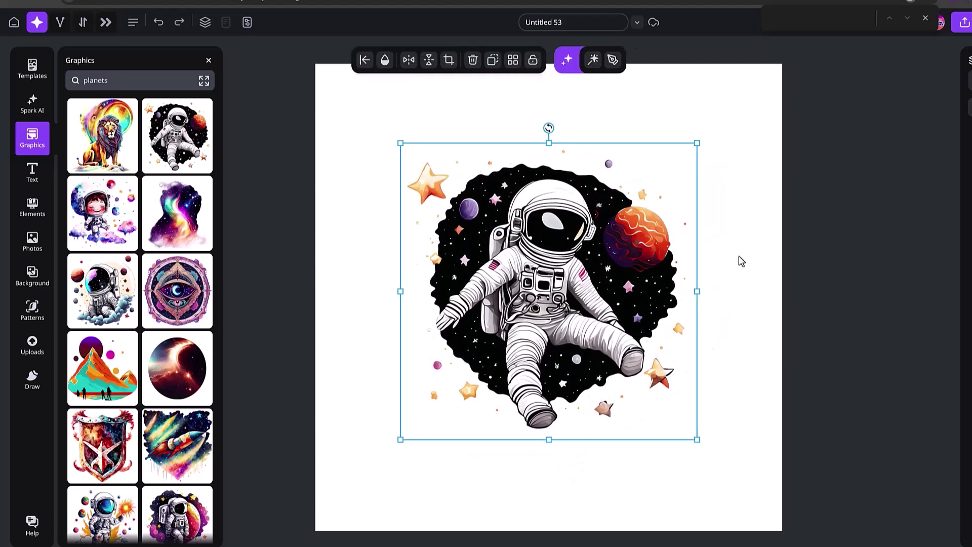
{"action": "left_click", "coordinate": [593, 60]}
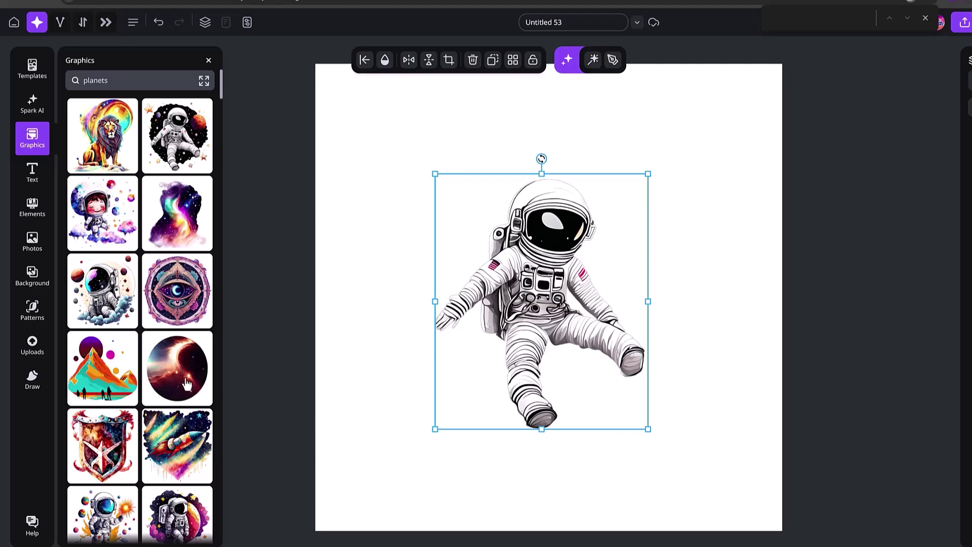
Add the galaxy swirl graphic behind the astronaut and enlarge it toward the top-left
{"action": "scroll", "coordinate": [162, 367], "scroll_direction": "down", "scroll_amount": 4}
{"action": "scroll", "coordinate": [162, 367], "scroll_direction": "down", "scroll_amount": 15}
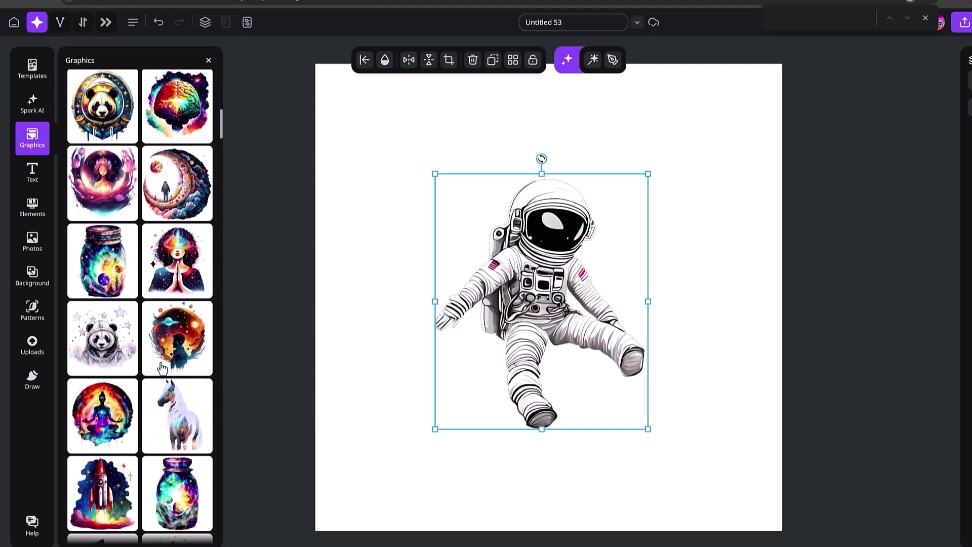
{"action": "scroll", "coordinate": [163, 368], "scroll_direction": "down", "scroll_amount": 15}
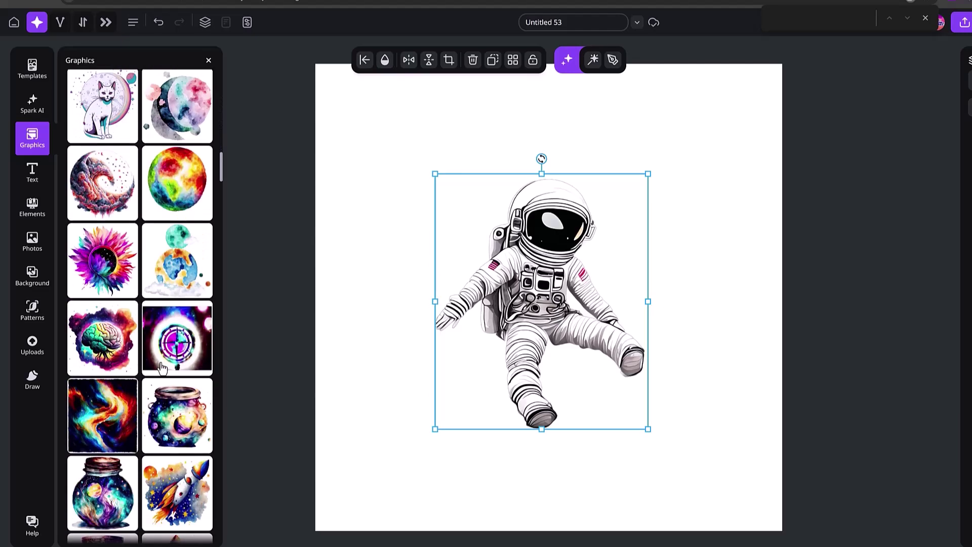
{"action": "scroll", "coordinate": [162, 367], "scroll_direction": "down", "scroll_amount": 5}
{"action": "left_click", "coordinate": [177, 243]}
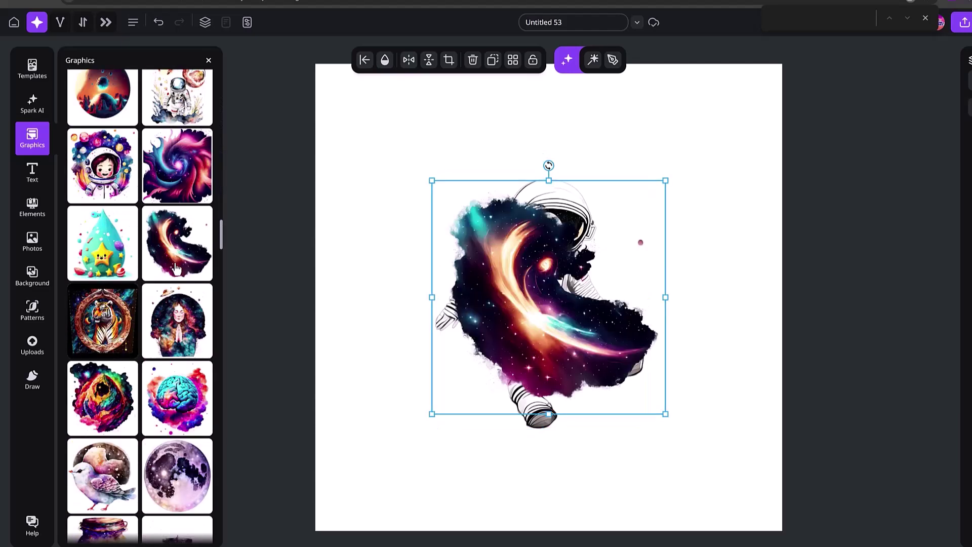
{"action": "left_click_drag", "start_coordinate": [494, 304], "coordinate": [489, 295]}
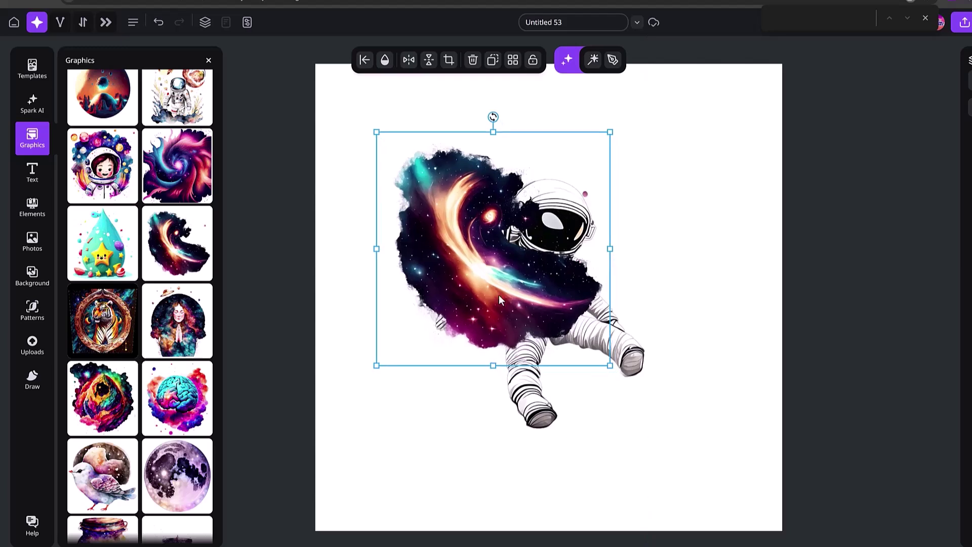
{"action": "key", "text": "ctrl+bracketleft"}
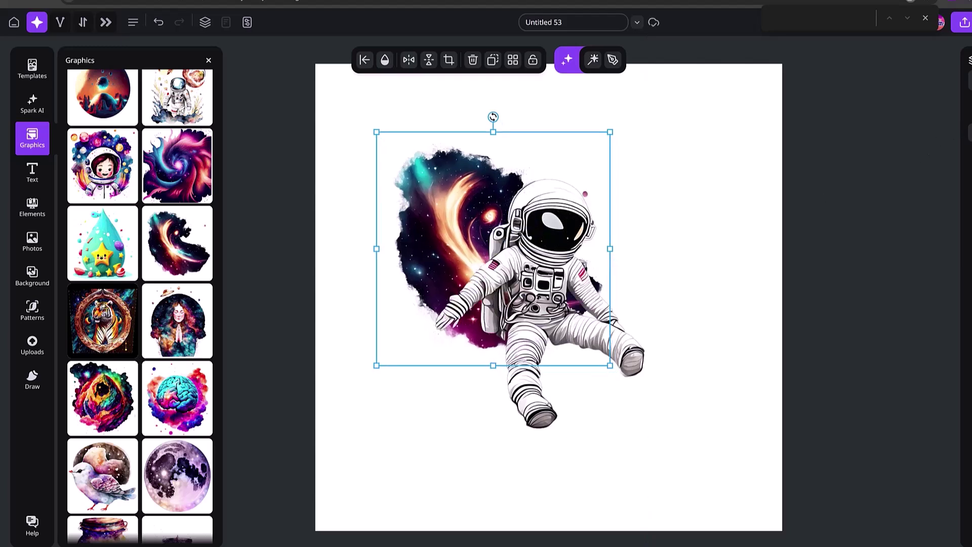
{"action": "left_click", "coordinate": [547, 328]}
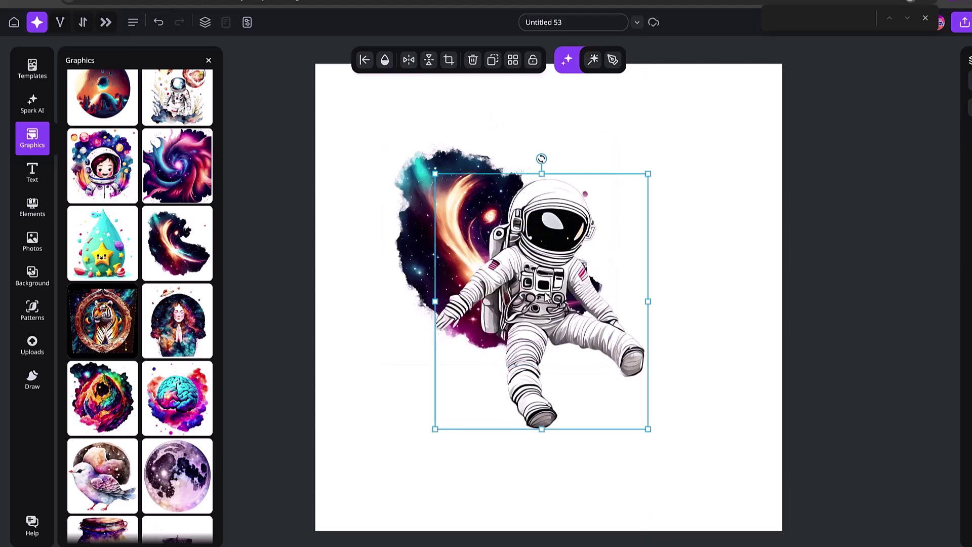
{"action": "left_click", "coordinate": [412, 226]}
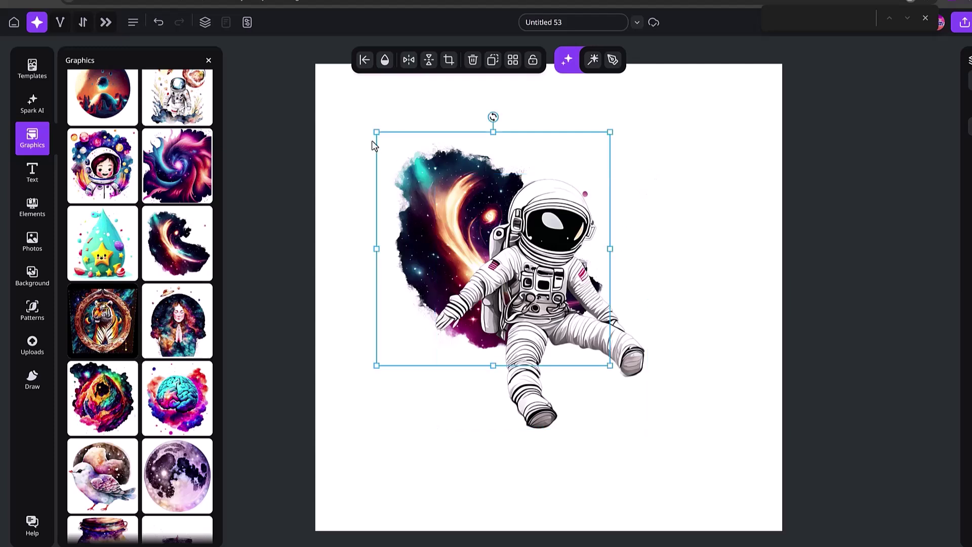
{"action": "left_click_drag", "start_coordinate": [382, 134], "coordinate": [301, 81]}
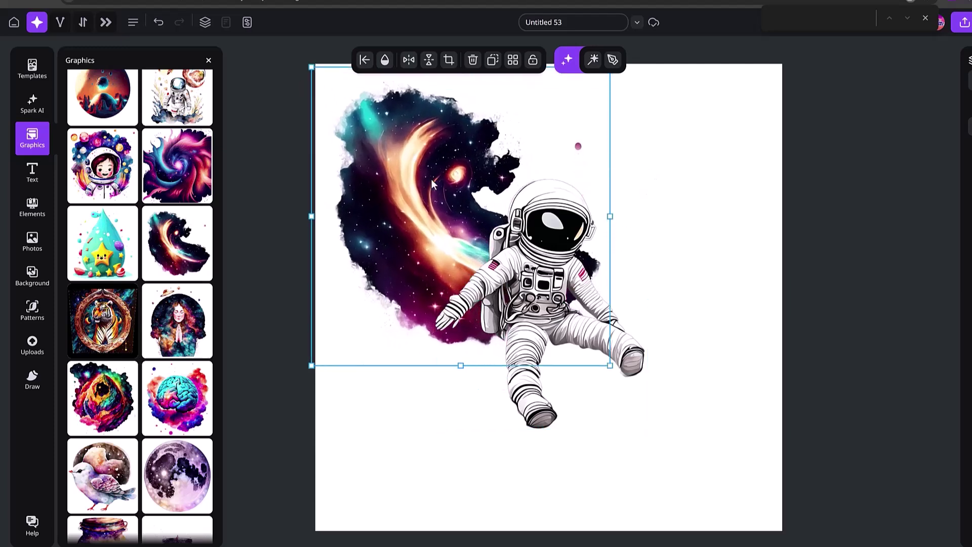
{"action": "left_click_drag", "start_coordinate": [432, 180], "coordinate": [461, 234]}
Move and tilt the astronaut counter-clockwise, then delete it and select the galaxy swirl
{"action": "left_click_drag", "start_coordinate": [545, 207], "coordinate": [554, 246]}
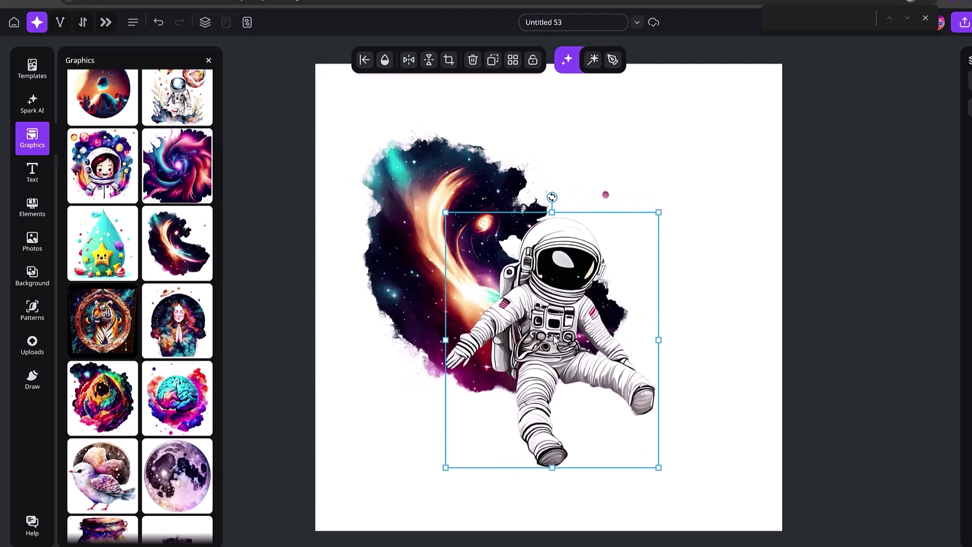
{"action": "left_click_drag", "start_coordinate": [553, 198], "coordinate": [484, 203]}
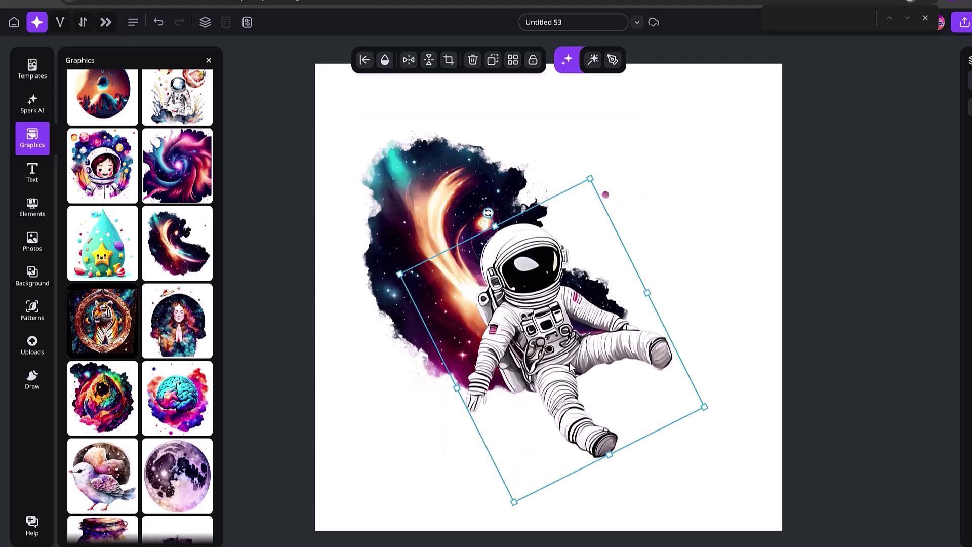
{"action": "left_click_drag", "start_coordinate": [565, 365], "coordinate": [571, 373]}
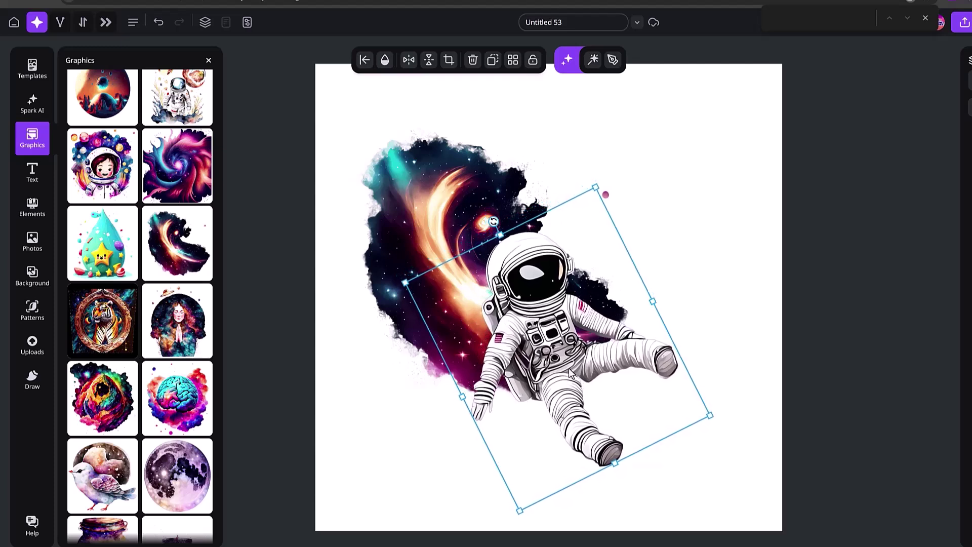
{"action": "left_click", "coordinate": [904, 288]}
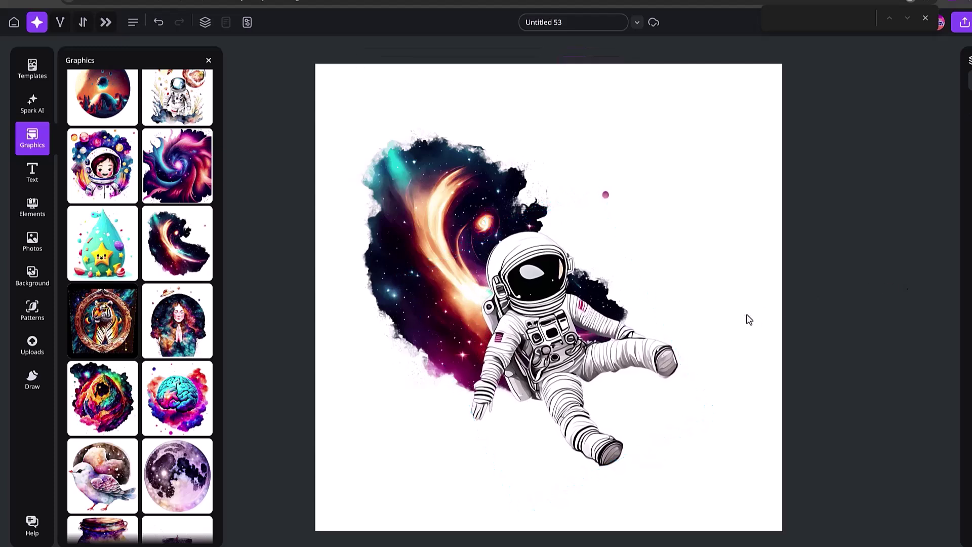
{"action": "left_click", "coordinate": [566, 338]}
{"action": "key", "text": "Delete"}
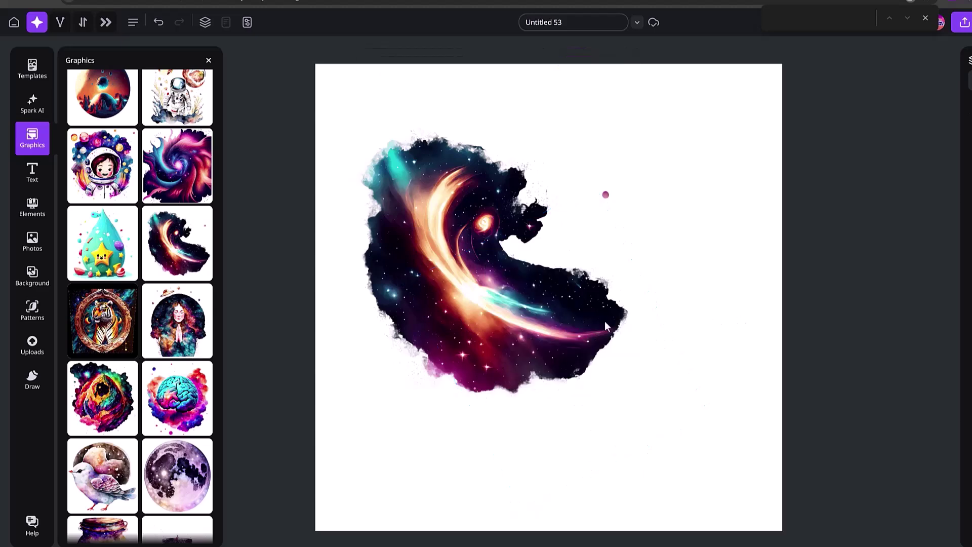
{"action": "left_click", "coordinate": [605, 321]}
Delete the galaxy swirl and add an enlarged, centred brown bear with its forest background removed
{"action": "key", "text": "Delete"}
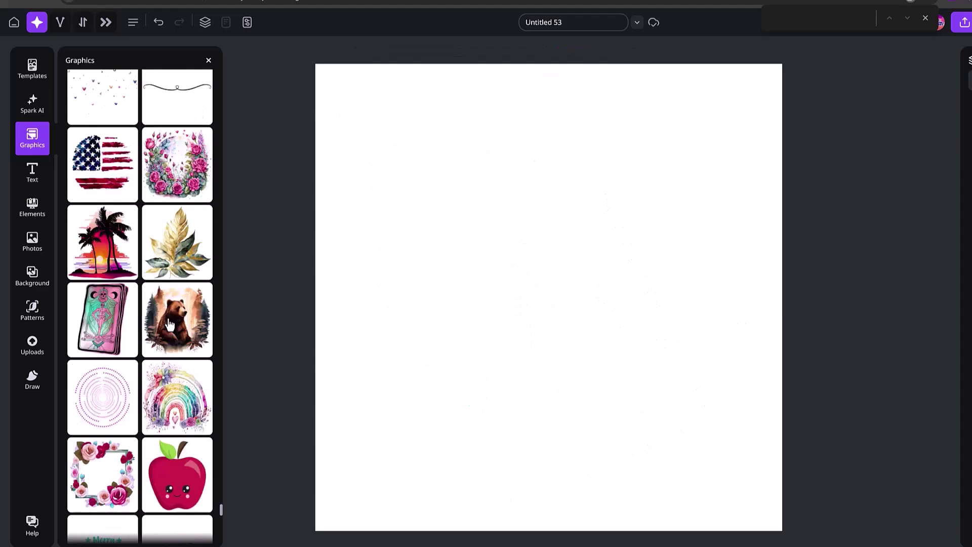
{"action": "left_click", "coordinate": [177, 320]}
{"action": "left_click_drag", "start_coordinate": [664, 414], "coordinate": [818, 542]}
{"action": "left_click_drag", "start_coordinate": [675, 481], "coordinate": [604, 422]}
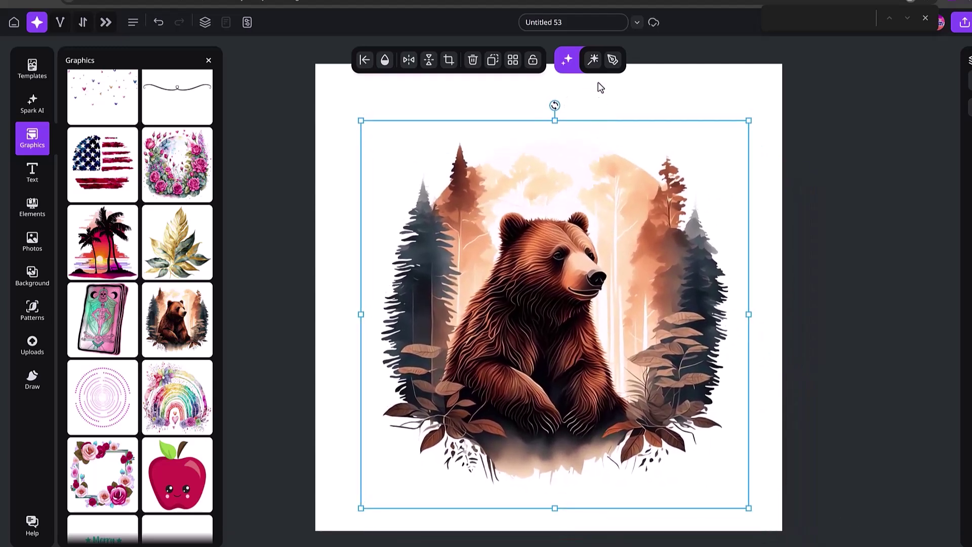
{"action": "left_click", "coordinate": [593, 59]}
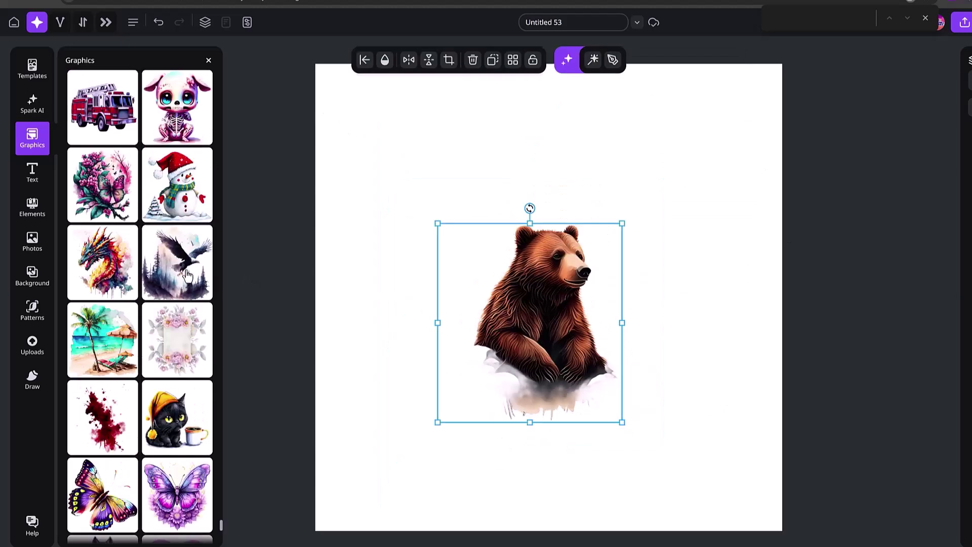
Add an enlarged flying eagle layered behind the bear, and shift the bear left over it
{"action": "left_click", "coordinate": [187, 275]}
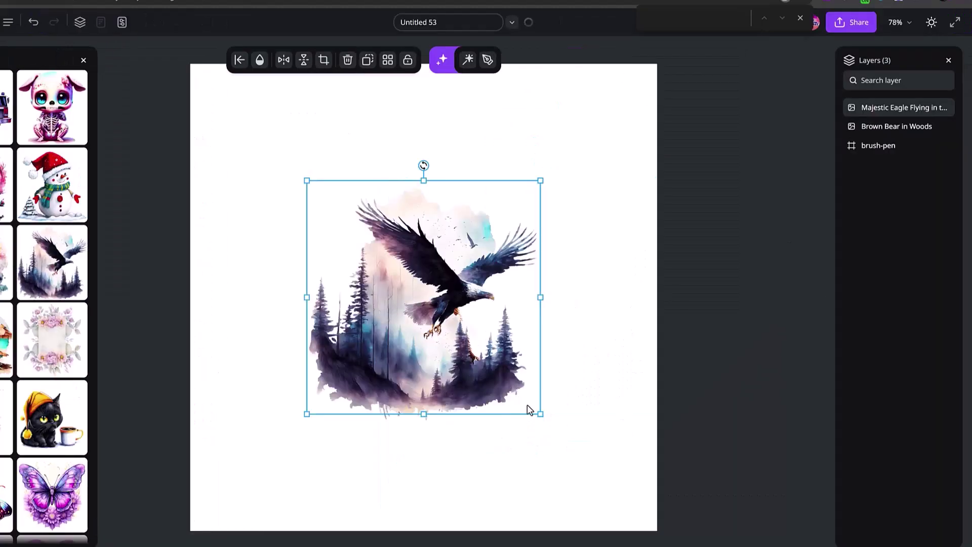
{"action": "left_click_drag", "start_coordinate": [539, 414], "coordinate": [597, 460]}
{"action": "left_click_drag", "start_coordinate": [513, 434], "coordinate": [513, 405]}
{"action": "left_click_drag", "start_coordinate": [868, 108], "coordinate": [863, 141]}
{"action": "left_click_drag", "start_coordinate": [415, 335], "coordinate": [375, 358]}
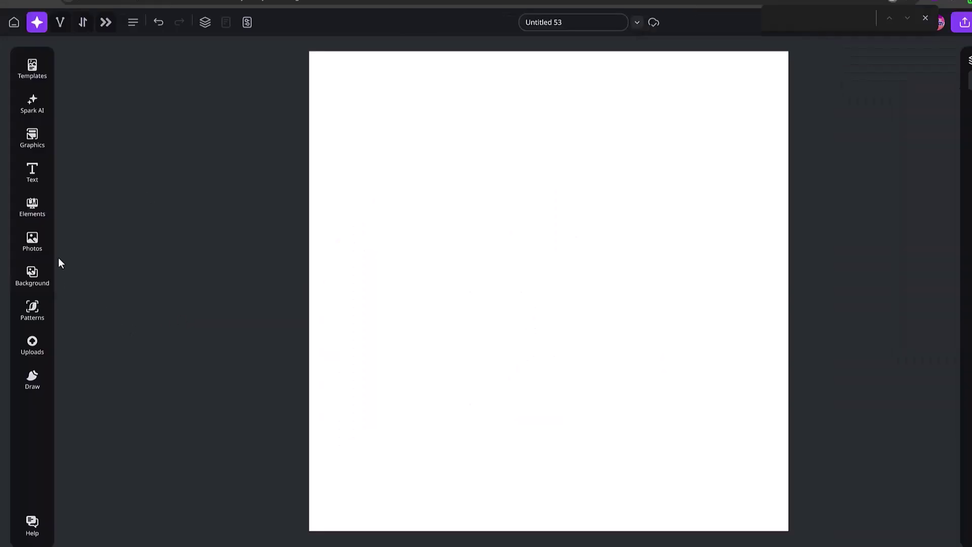
Add the rainy-window dog photo from Photos, enlarged and centred on the page
{"action": "left_click", "coordinate": [32, 241]}
{"action": "scroll", "coordinate": [147, 324], "scroll_direction": "down", "scroll_amount": 4}
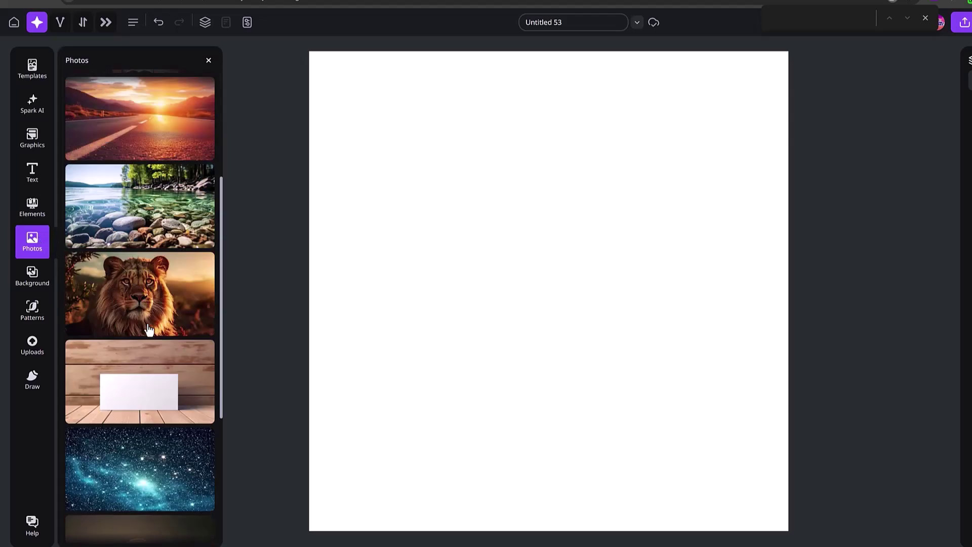
{"action": "scroll", "coordinate": [150, 314], "scroll_direction": "down", "scroll_amount": 2}
{"action": "scroll", "coordinate": [151, 299], "scroll_direction": "down", "scroll_amount": 8}
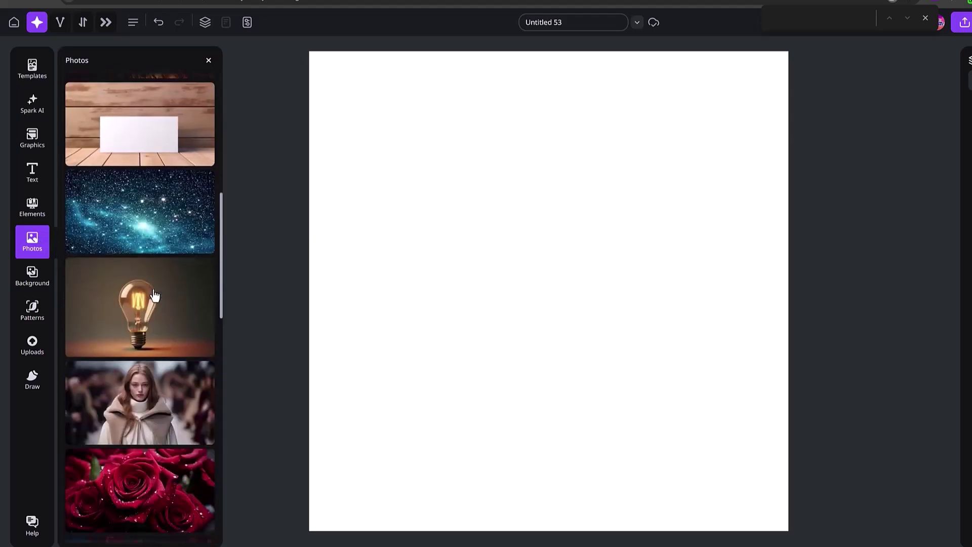
{"action": "scroll", "coordinate": [155, 296], "scroll_direction": "down", "scroll_amount": 5}
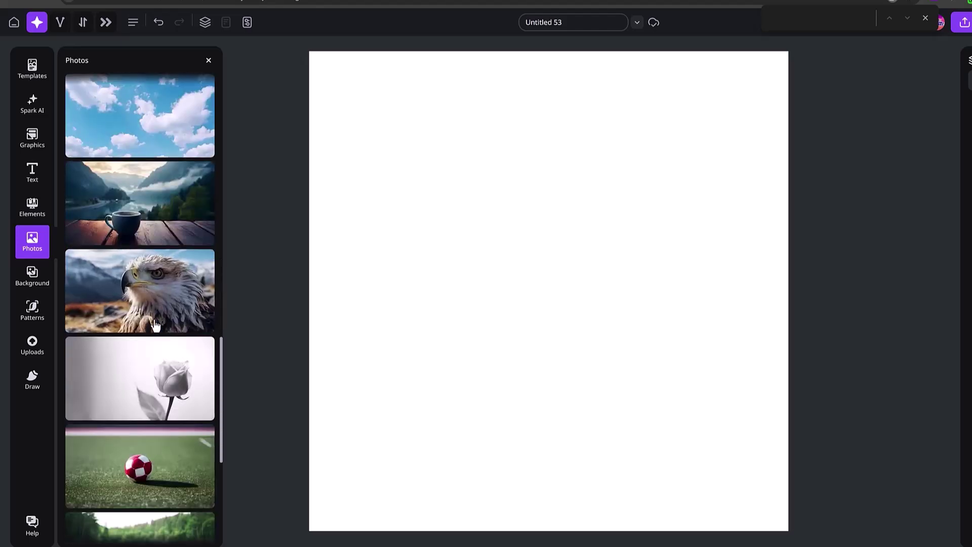
{"action": "scroll", "coordinate": [156, 324], "scroll_direction": "down", "scroll_amount": 5}
{"action": "scroll", "coordinate": [156, 320], "scroll_direction": "down", "scroll_amount": 15}
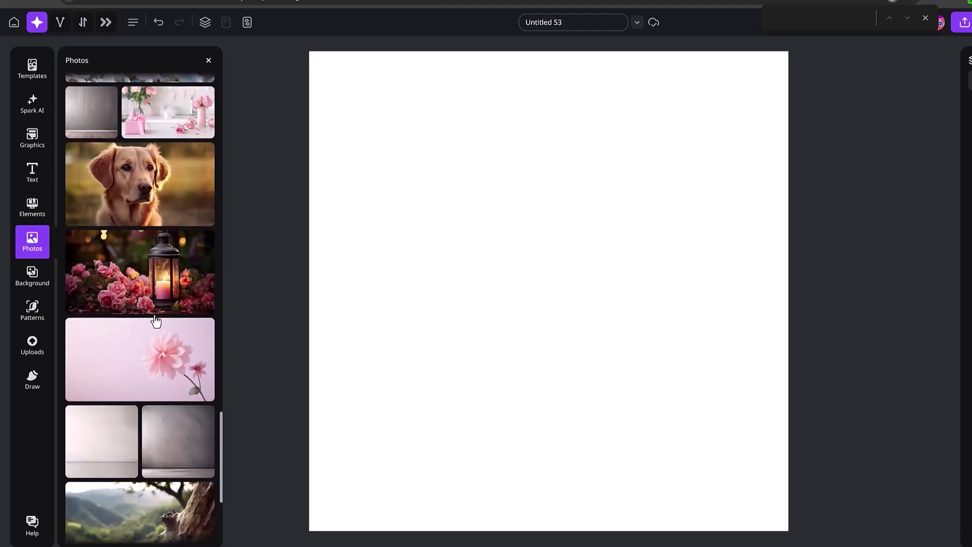
{"action": "scroll", "coordinate": [156, 321], "scroll_direction": "down", "scroll_amount": 5}
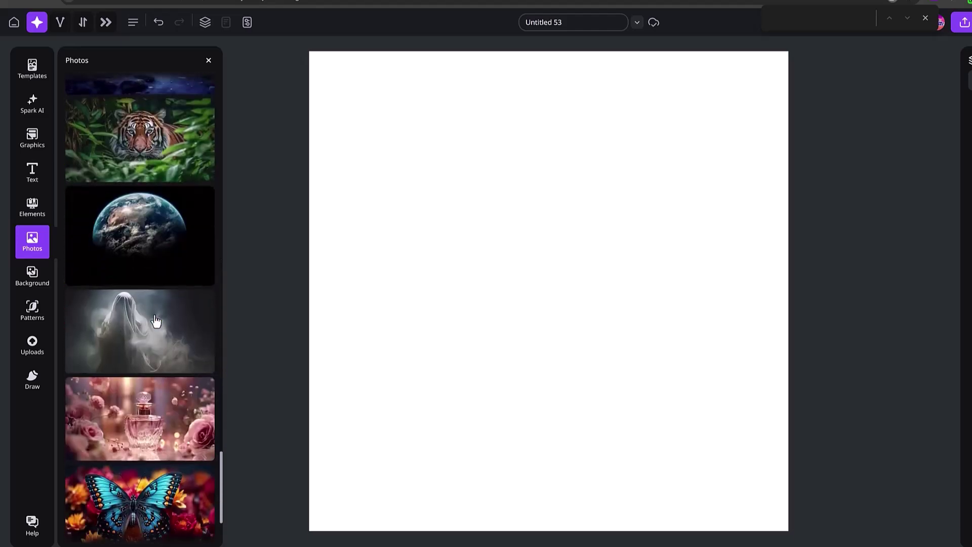
{"action": "scroll", "coordinate": [152, 304], "scroll_direction": "down", "scroll_amount": 10}
{"action": "scroll", "coordinate": [144, 223], "scroll_direction": "down", "scroll_amount": 15}
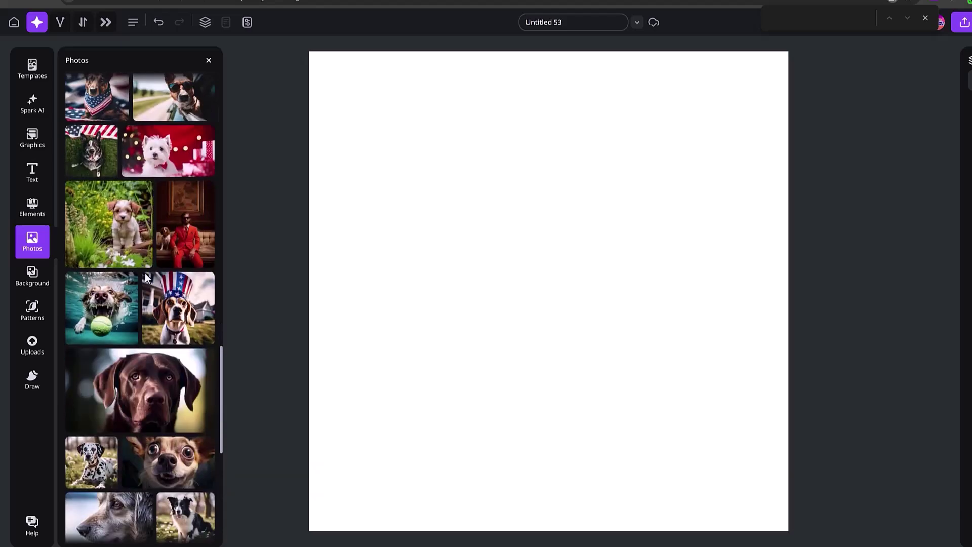
{"action": "scroll", "coordinate": [156, 324], "scroll_direction": "down", "scroll_amount": 6}
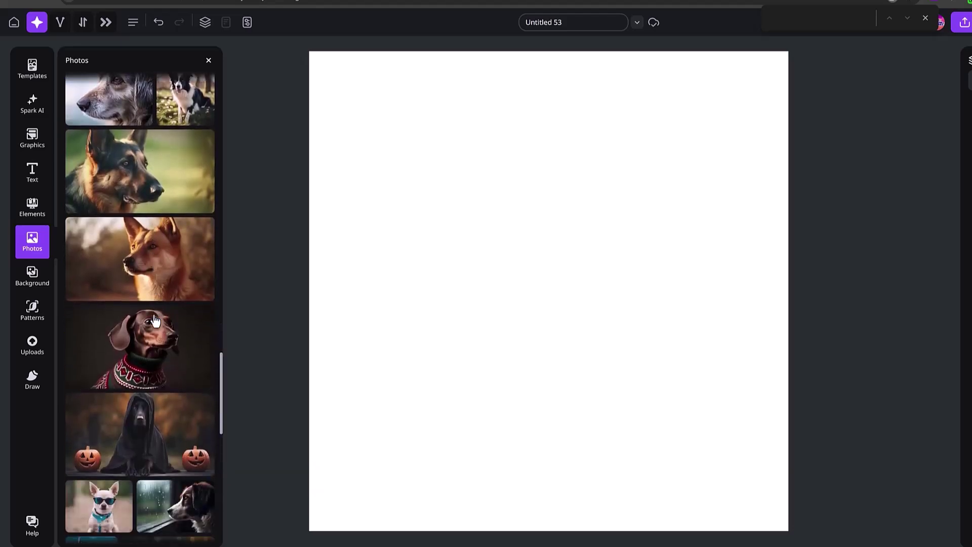
{"action": "scroll", "coordinate": [156, 346], "scroll_direction": "down", "scroll_amount": 3}
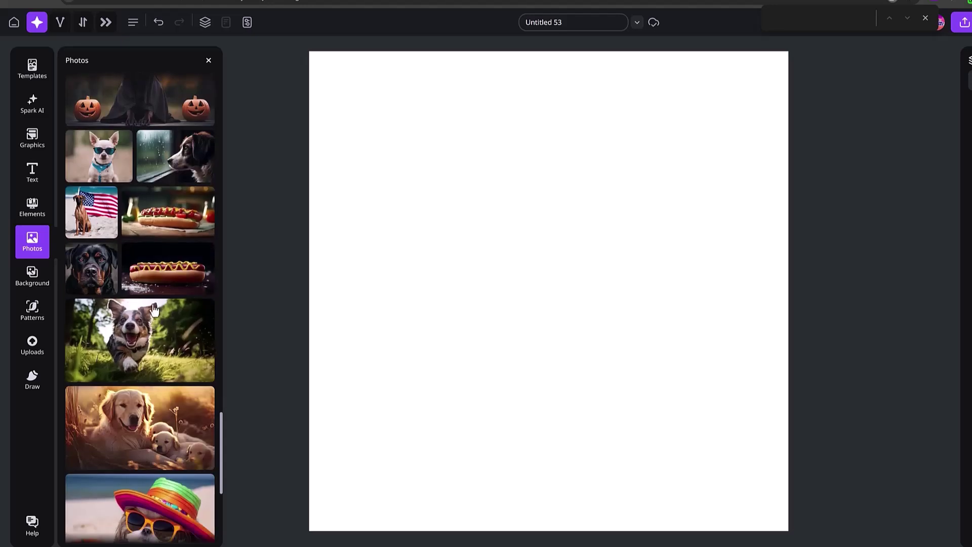
{"action": "left_click", "coordinate": [179, 170]}
{"action": "left_click_drag", "start_coordinate": [668, 369], "coordinate": [779, 461]}
{"action": "left_click_drag", "start_coordinate": [696, 392], "coordinate": [685, 366]}
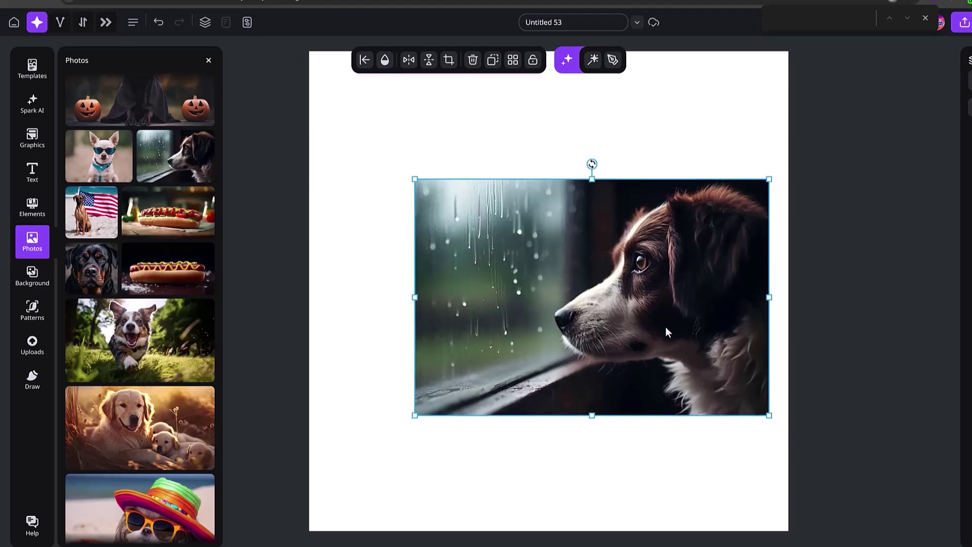
{"action": "left_click_drag", "start_coordinate": [665, 330], "coordinate": [583, 316]}
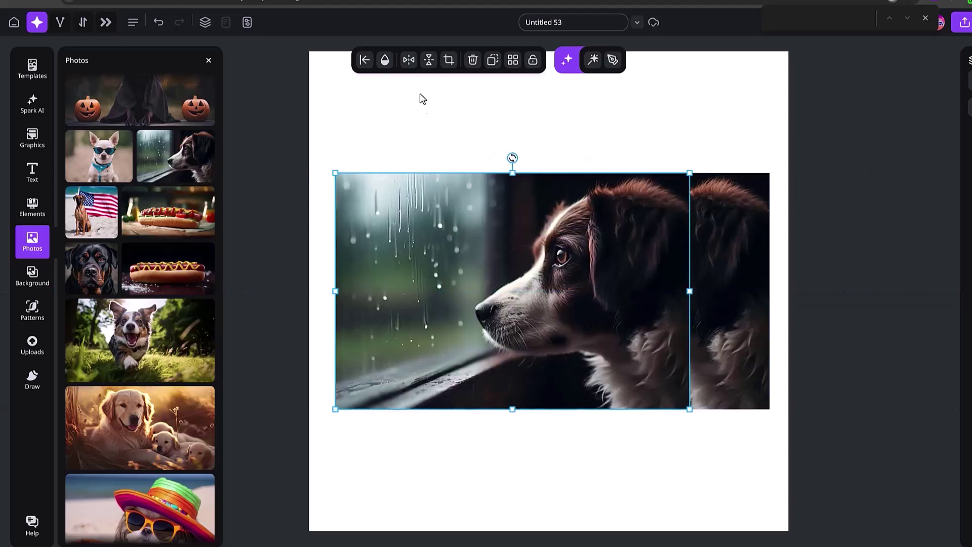
Flip the copied dog photo horizontally, shift it right, and remove its background
{"action": "left_click", "coordinate": [410, 61]}
{"action": "left_click_drag", "start_coordinate": [363, 356], "coordinate": [384, 355]}
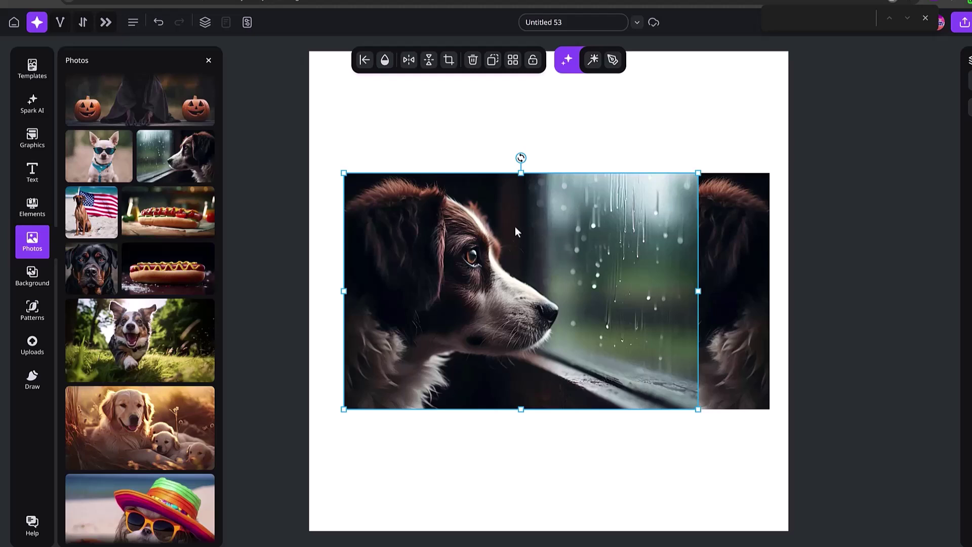
{"action": "left_click", "coordinate": [593, 60]}
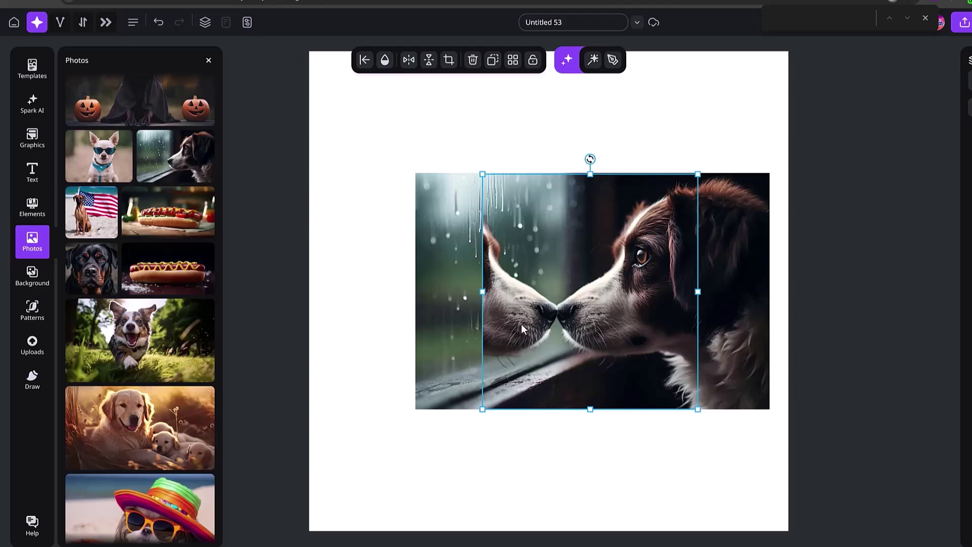
Crop the mirrored dog cutout, nudge it left, and widen the crop leftward
{"action": "double_click", "coordinate": [501, 299]}
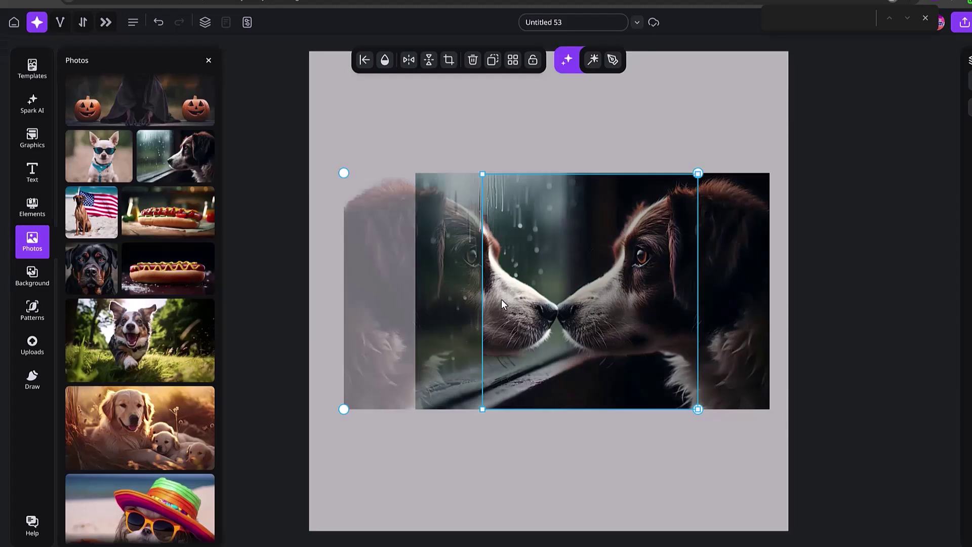
{"action": "left_click", "coordinate": [398, 259]}
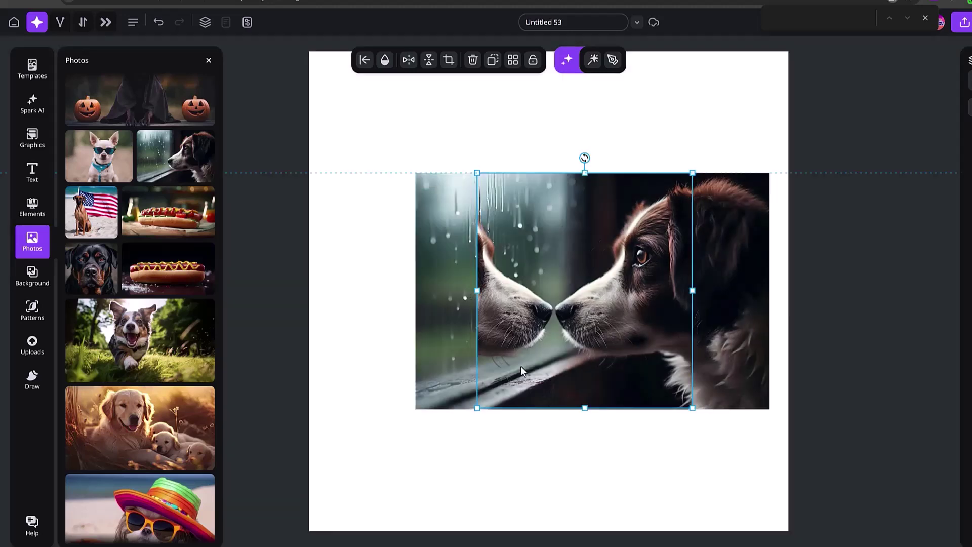
{"action": "left_click_drag", "start_coordinate": [521, 366], "coordinate": [519, 367]}
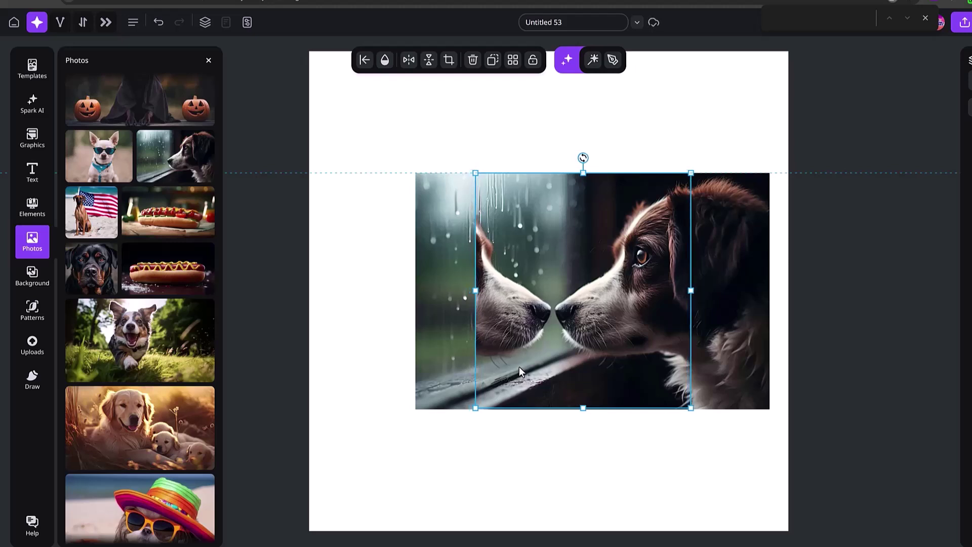
{"action": "double_click", "coordinate": [513, 262]}
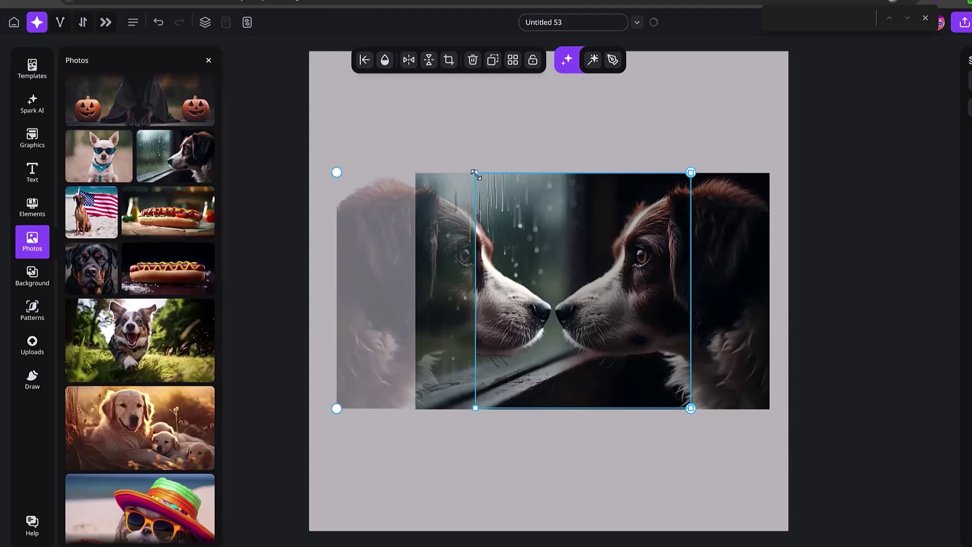
{"action": "left_click_drag", "start_coordinate": [476, 174], "coordinate": [415, 172]}
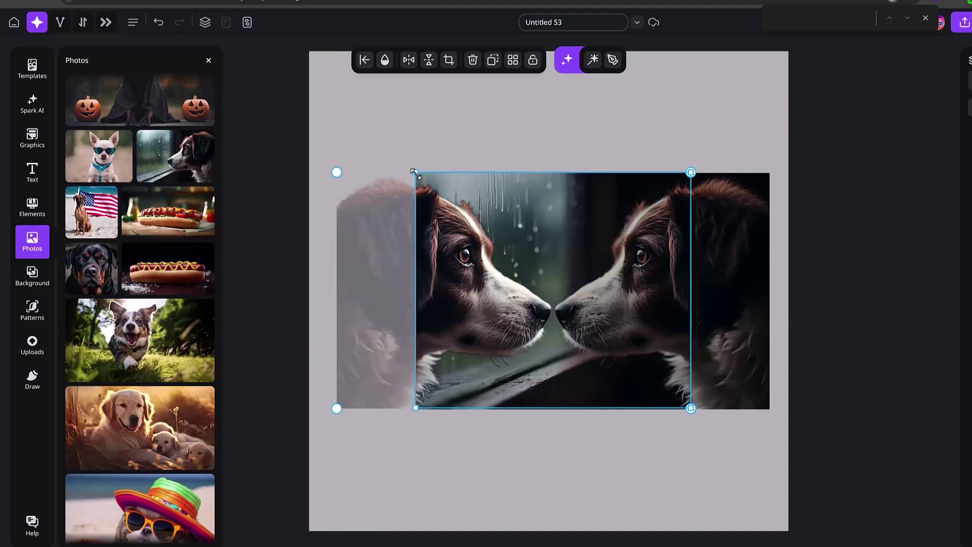
Confirm the crop and set the mirrored dog's transparency to 22%
{"action": "left_click", "coordinate": [709, 314]}
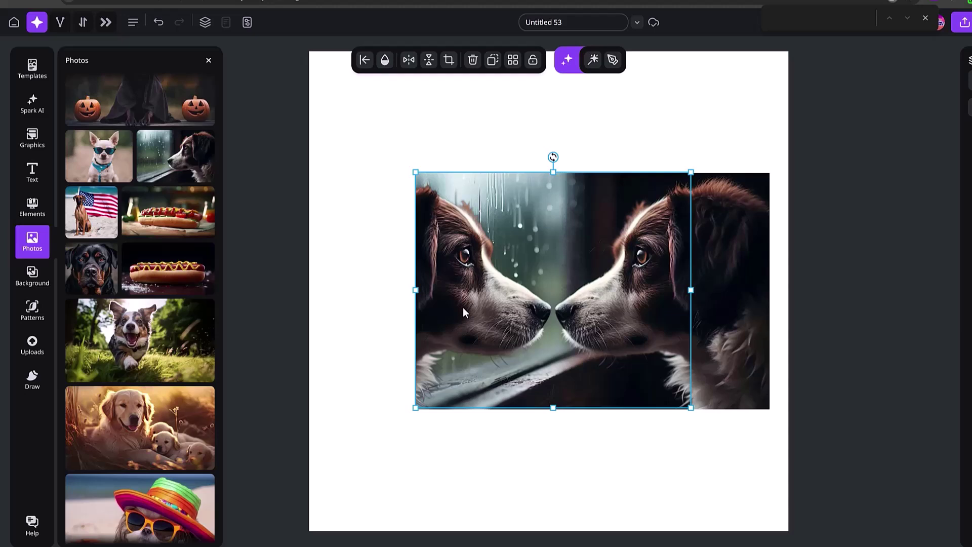
{"action": "left_click", "coordinate": [385, 60]}
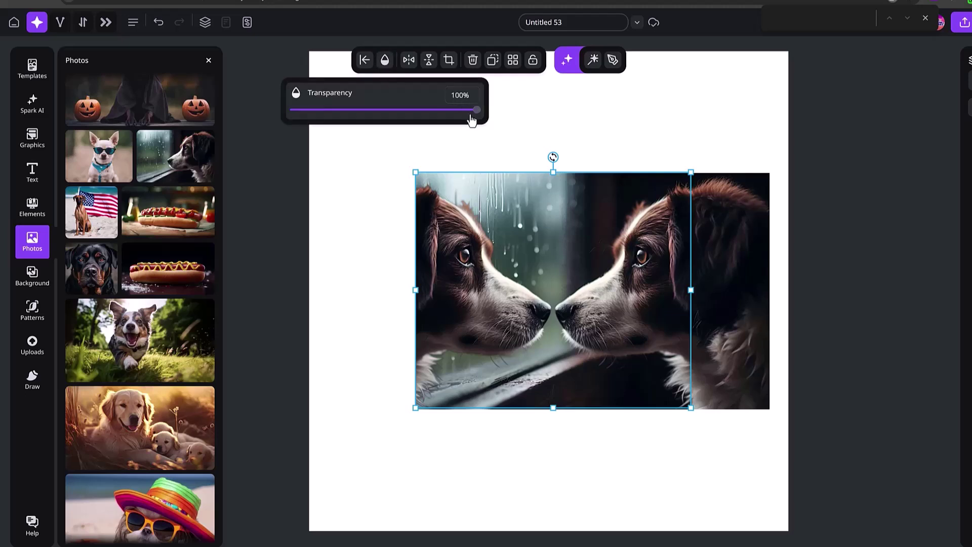
{"action": "left_click_drag", "start_coordinate": [471, 120], "coordinate": [334, 120]}
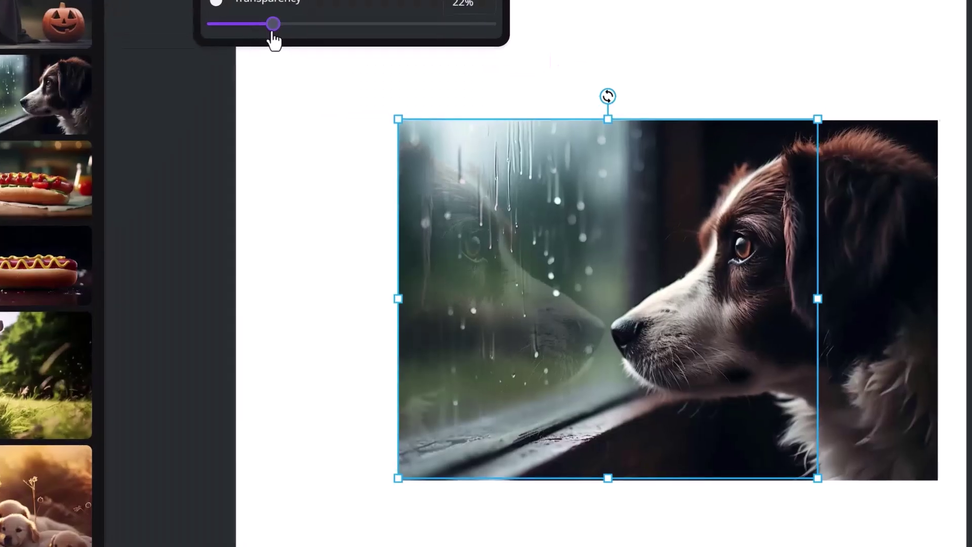